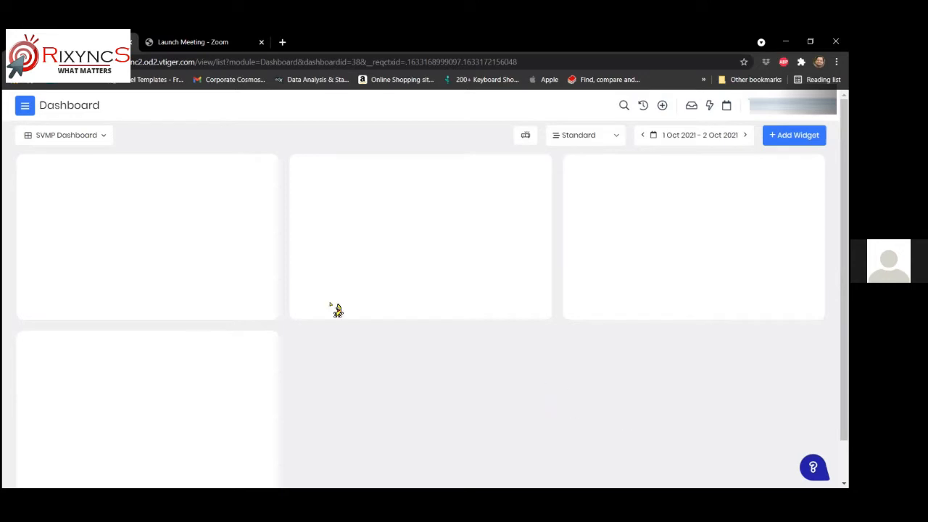
- Open the main app menu from the Dashboard to show the Sales modules like Deals and Quotes
left_click(25, 105)
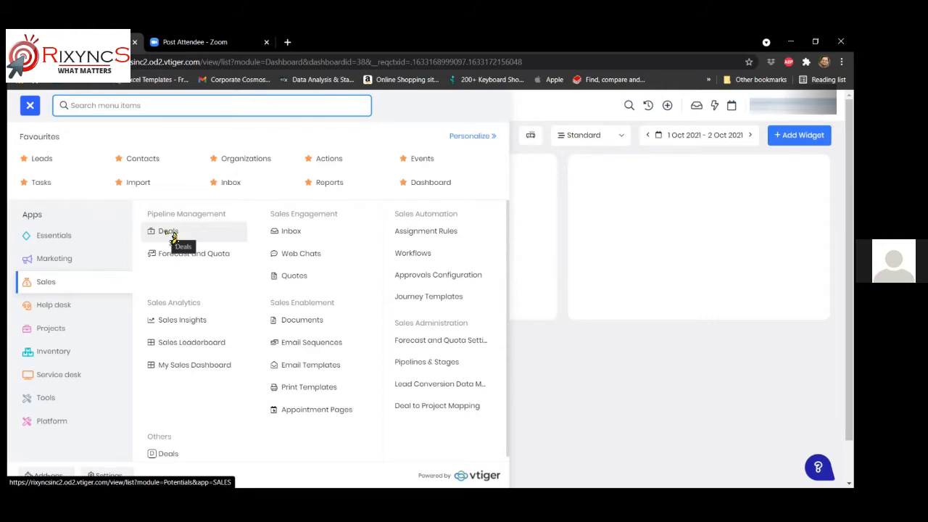
- Go to the Deals pipeline board and browse the My Deals saved lists and tags
left_click(166, 232)
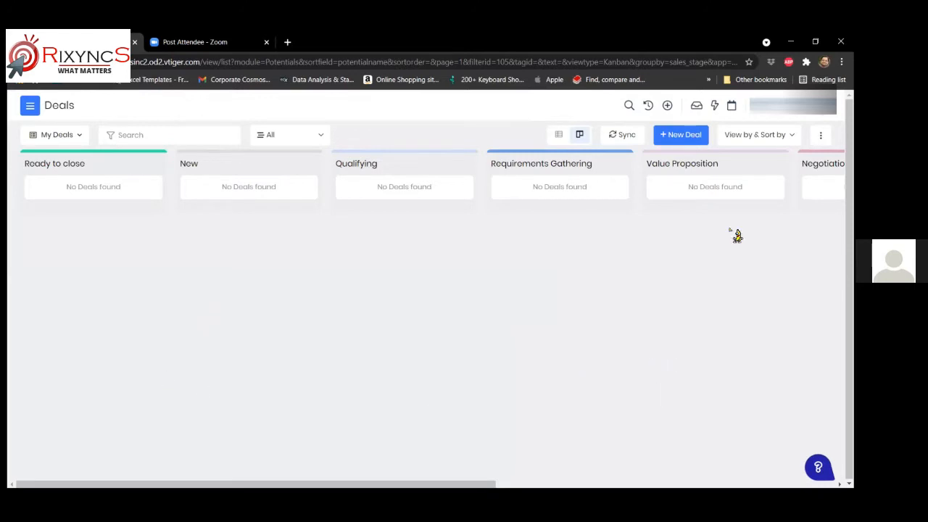
left_click(81, 137)
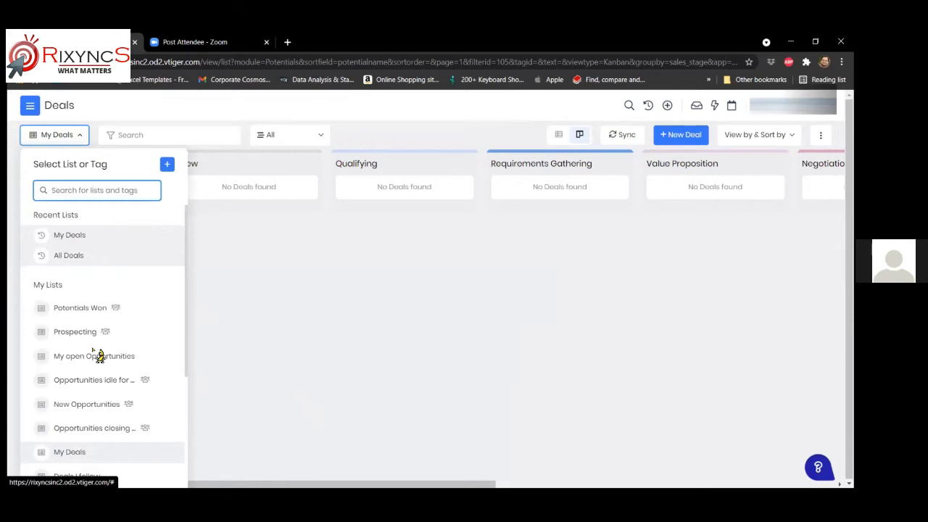
scroll(108, 305, "down", 1)
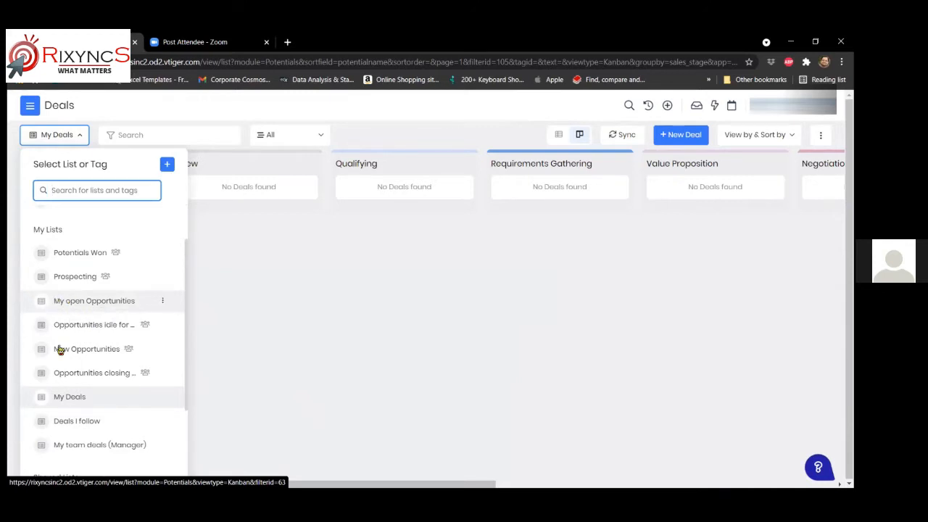
scroll(82, 347, "down", 1)
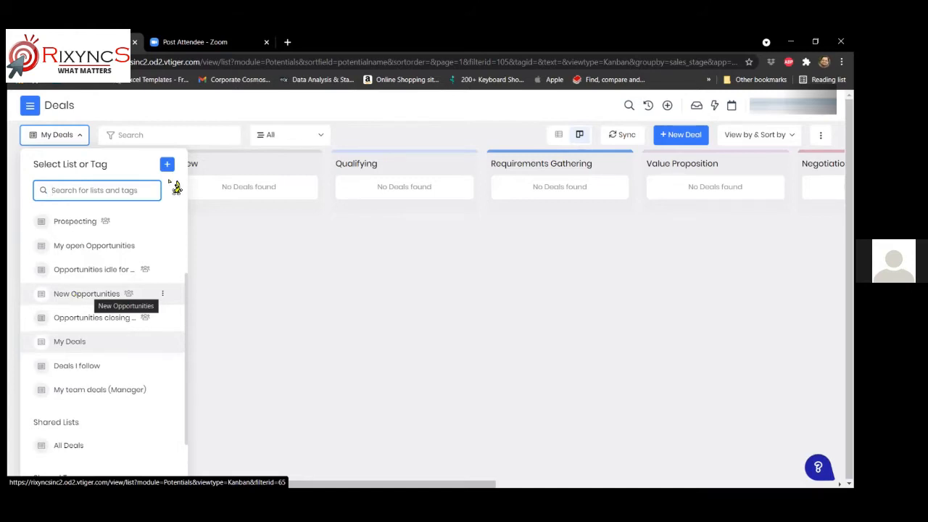
scroll(176, 186, "up", 2)
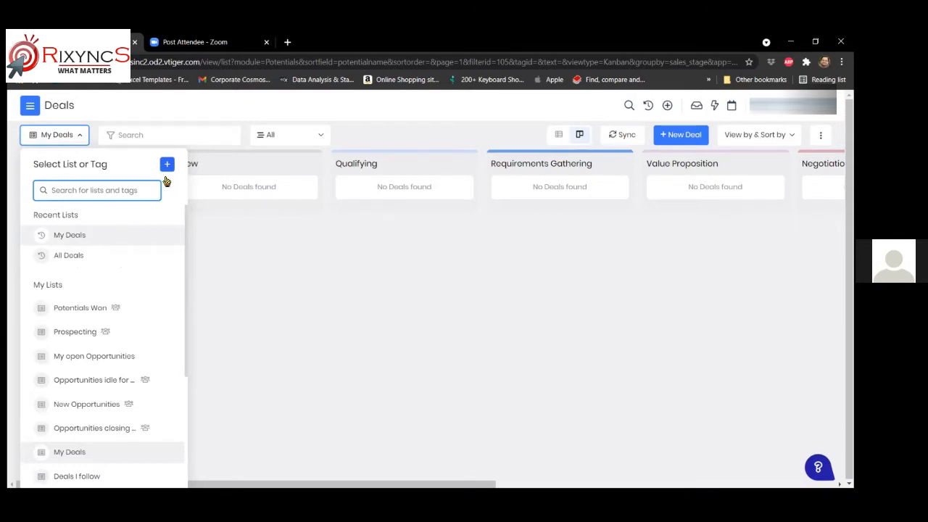
- Review the Create a New List settings for deals, then close them without saving
left_click(167, 165)
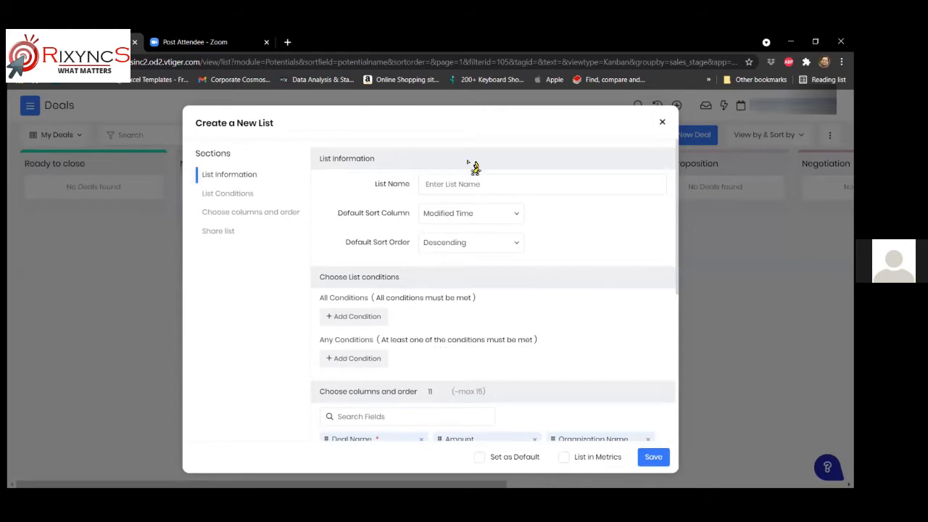
scroll(455, 272, "down", 4)
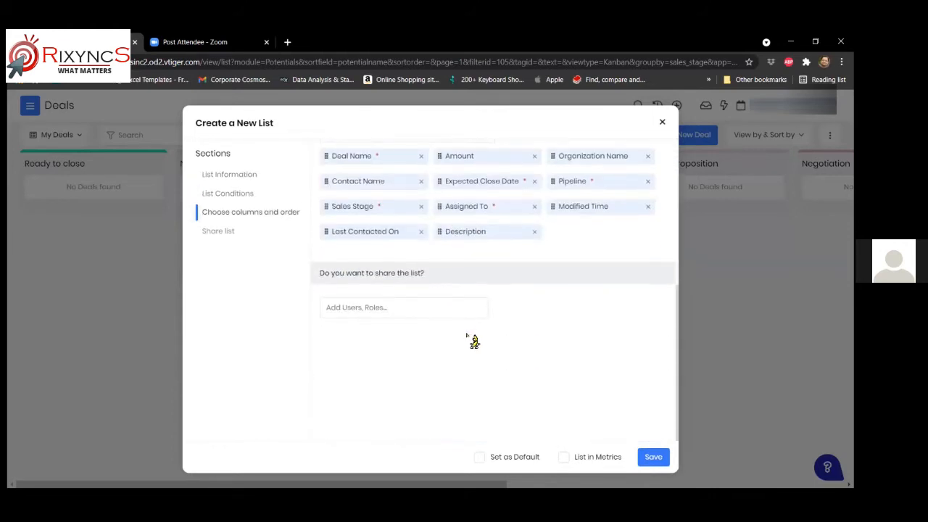
scroll(468, 346, "up", 5)
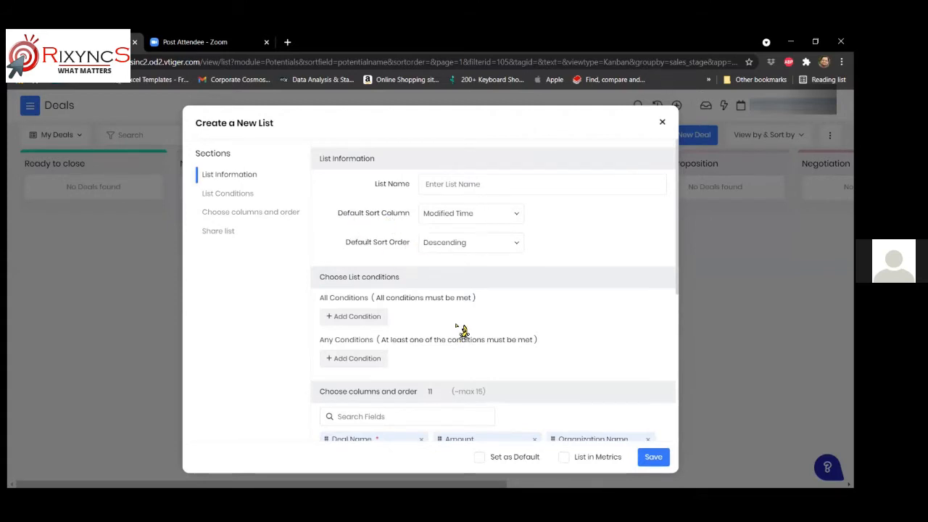
scroll(467, 333, "down", 1)
scroll(472, 337, "down", 3)
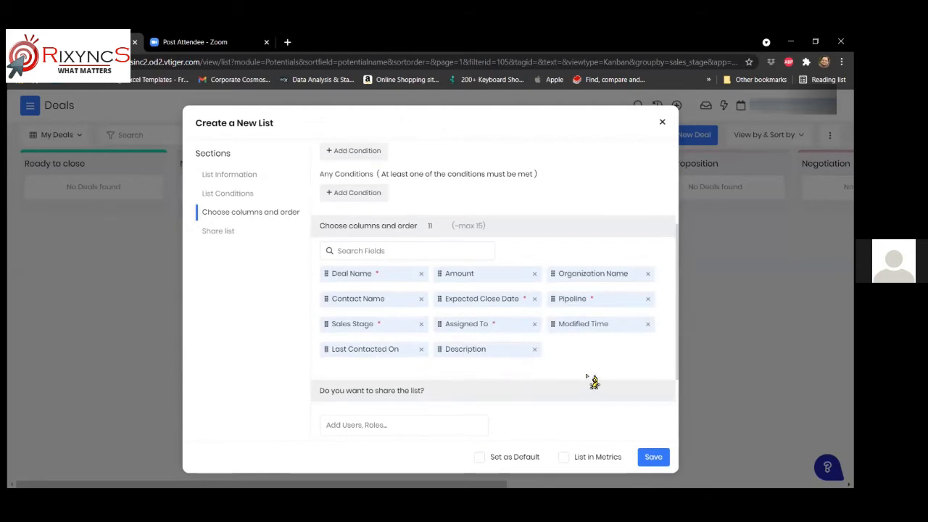
left_click(663, 124)
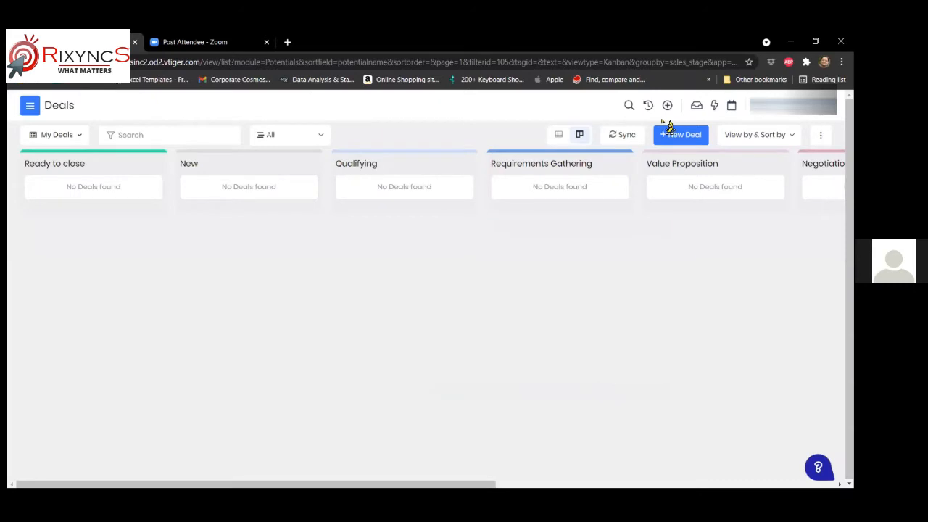
- Scroll the Deals board right to the Closed Won stage holding KDSEIMPTest1 (₹90,000)
left_click(147, 140)
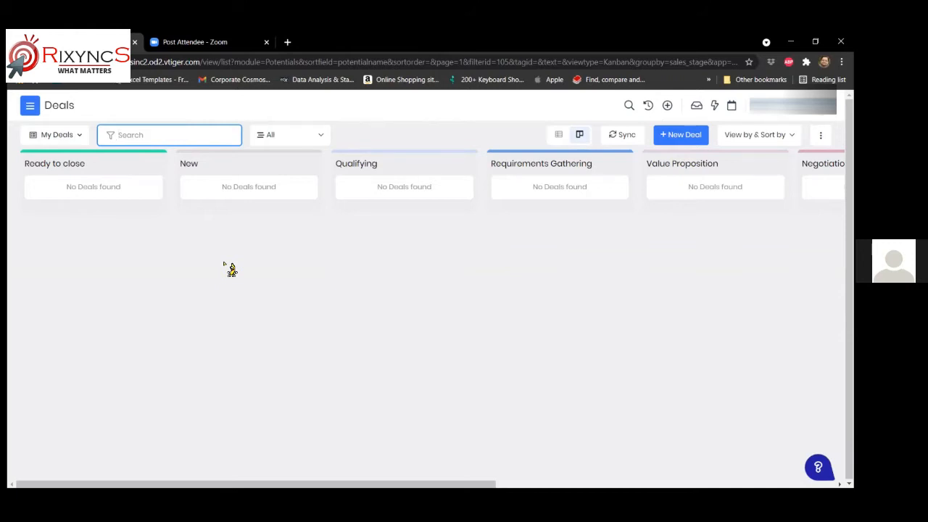
left_click(323, 137)
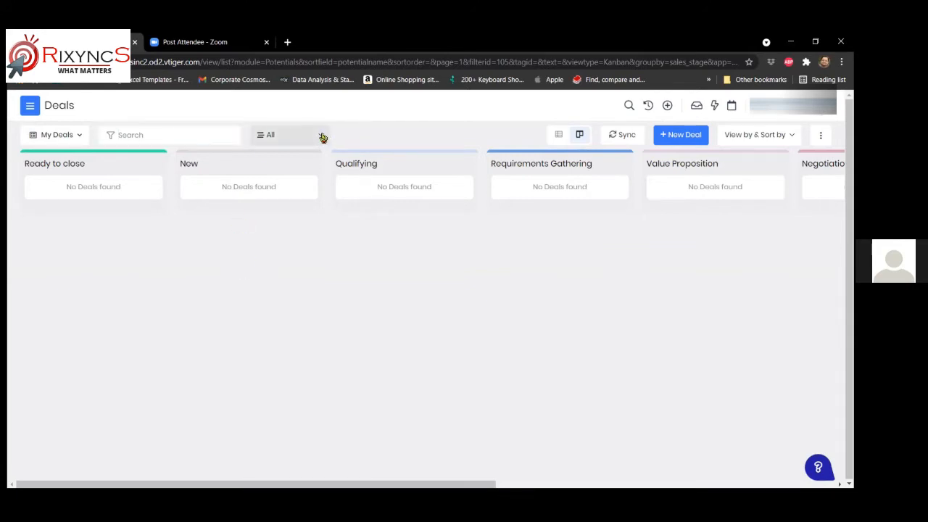
left_click(295, 135)
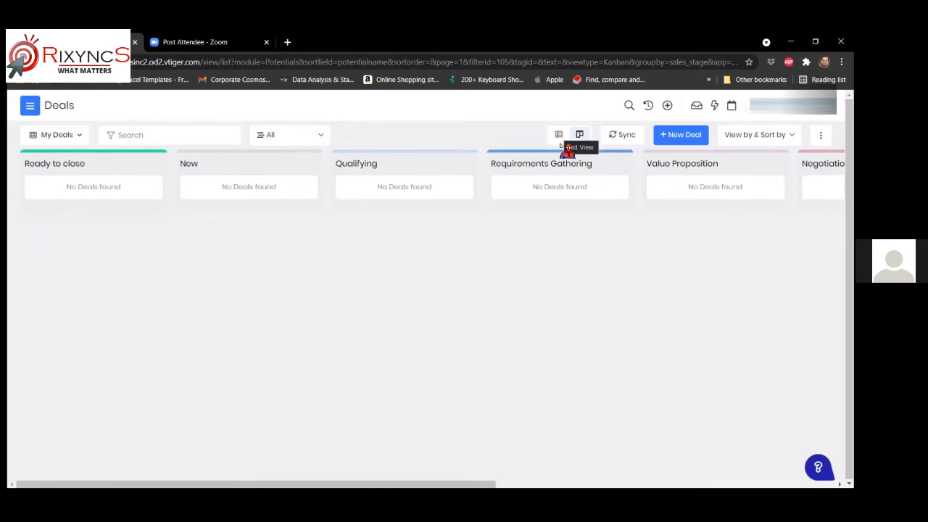
left_click_drag(406, 484, 709, 452)
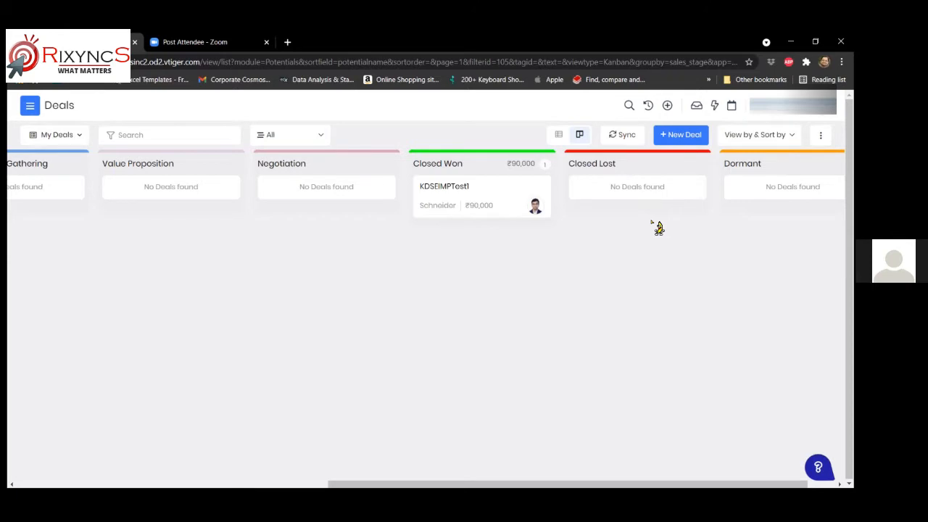
left_click(558, 136)
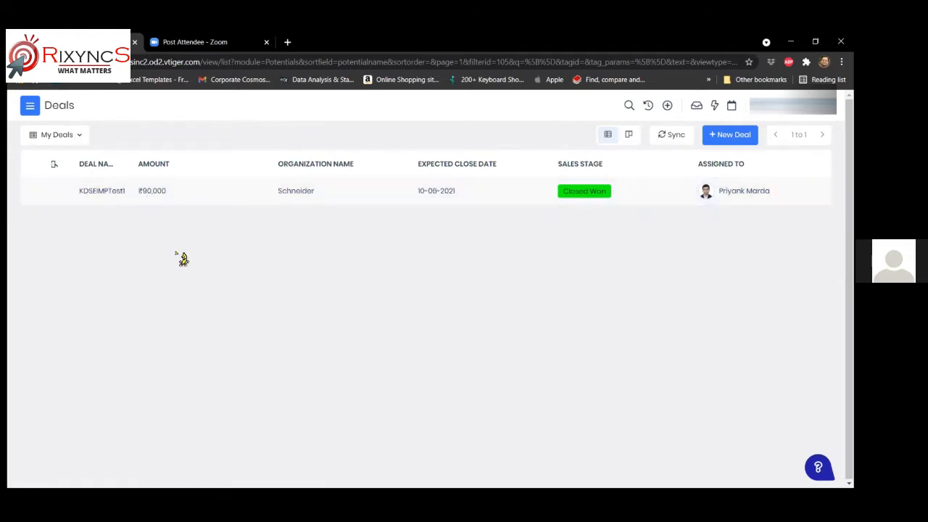
left_click(629, 135)
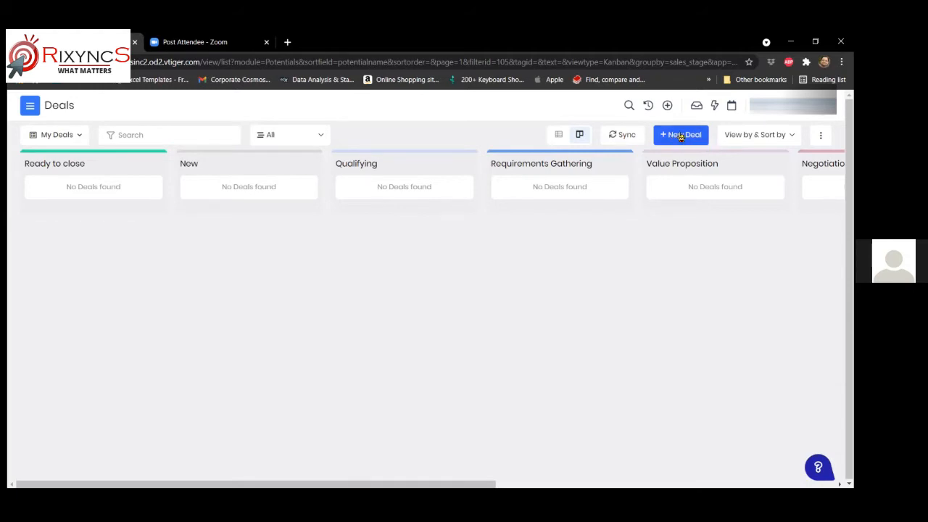
- Start a new deal with a test deal name and an amount of 100000 INR
left_click(681, 137)
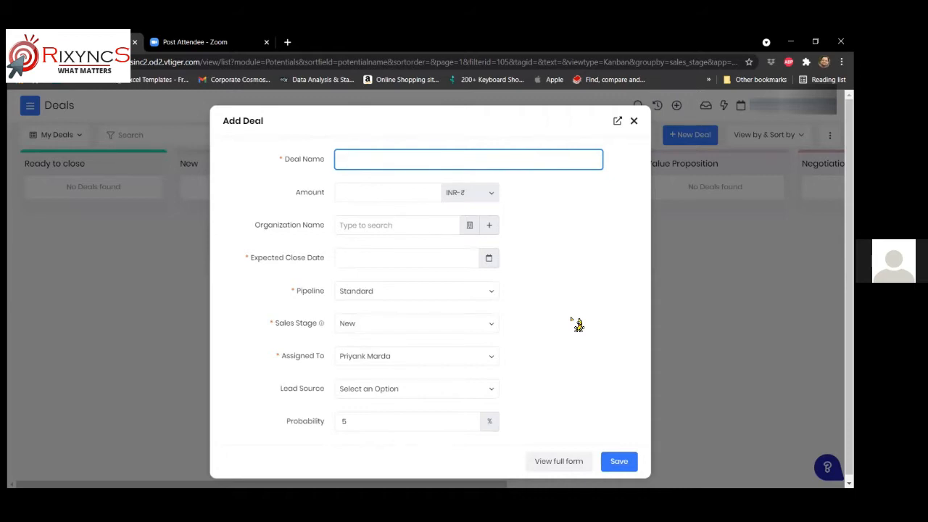
key("Tab")
type("1")
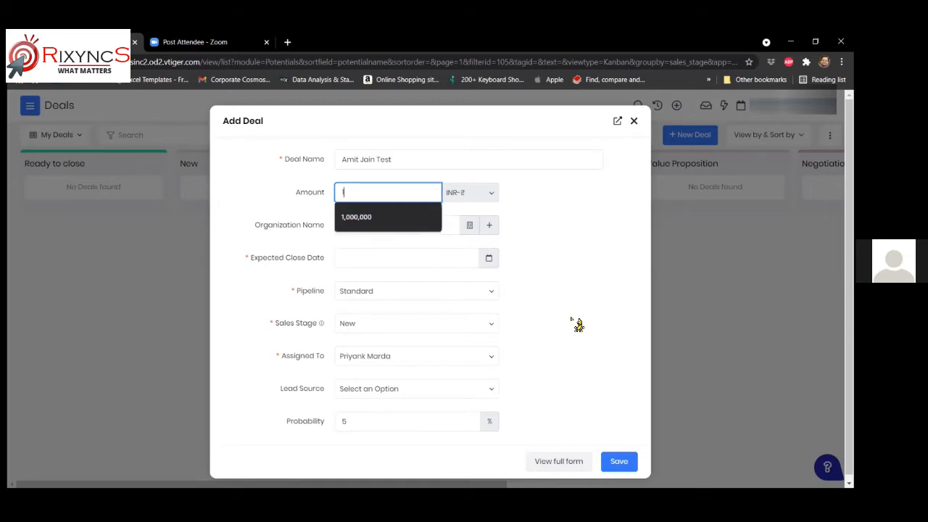
type("00000")
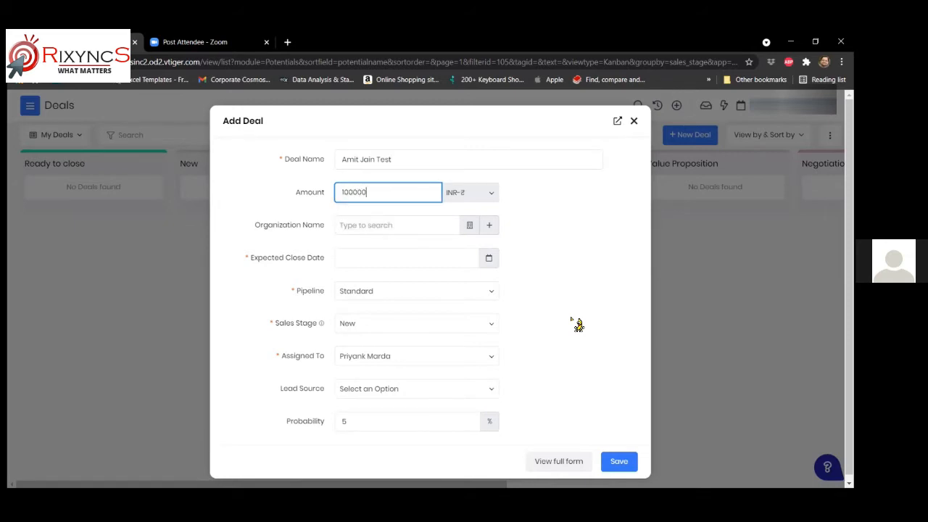
left_click(492, 194)
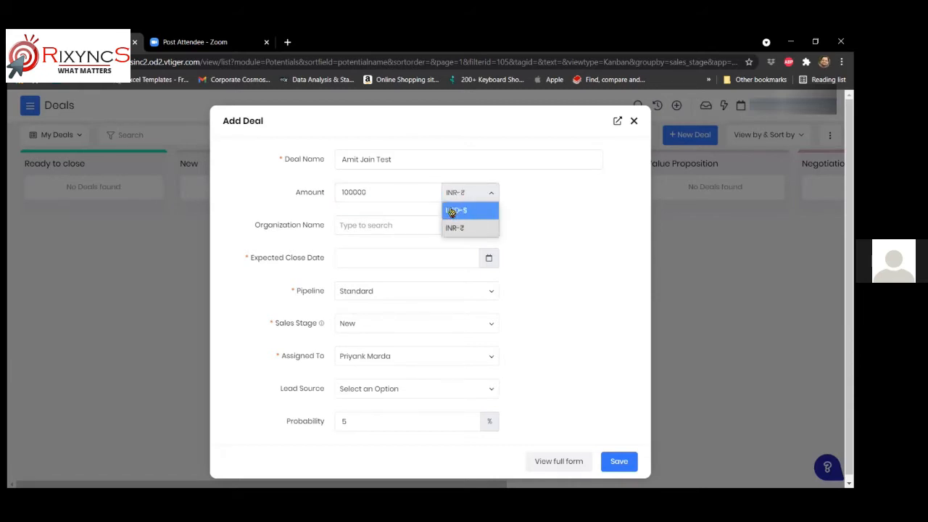
left_click(527, 196)
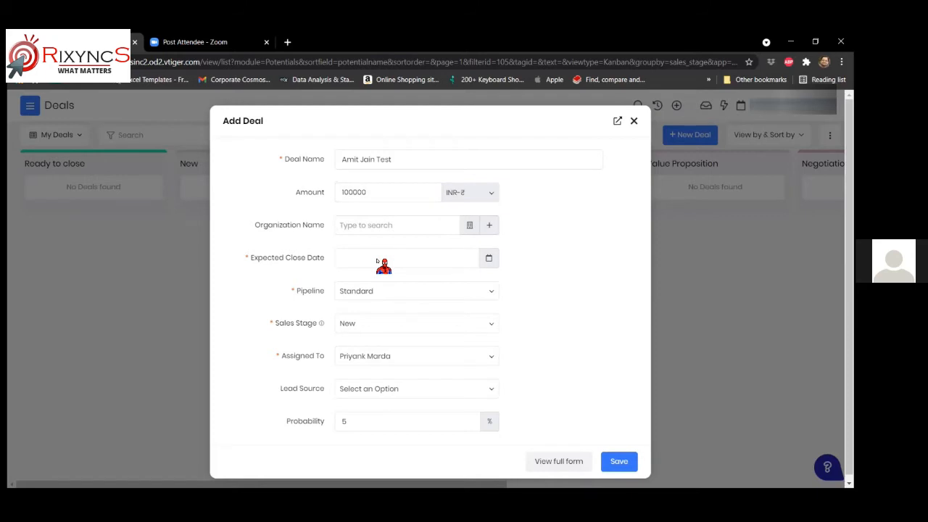
- Search organizations for 'cor', then choose to create a new organization instead
left_click(352, 228)
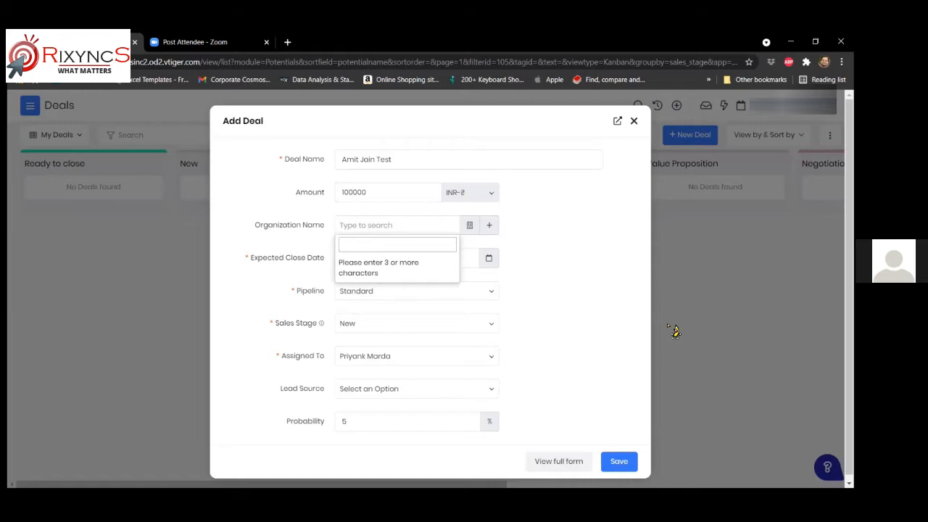
type("cor")
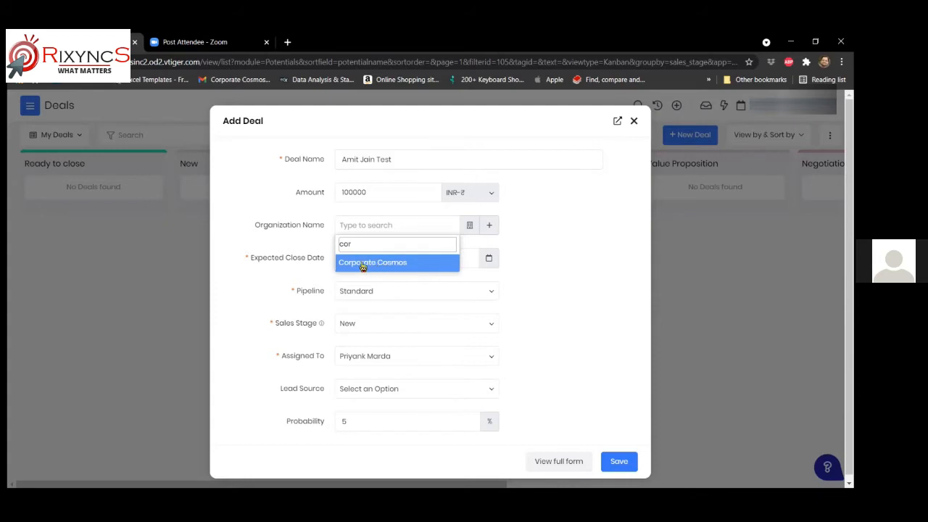
key("BackSpace")
key("BackSpace")
key("BackSpace")
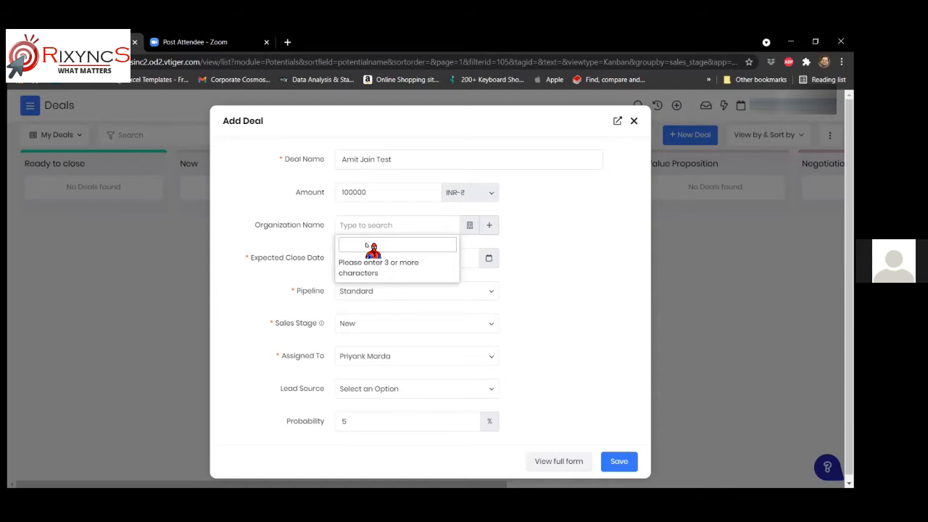
left_click(490, 227)
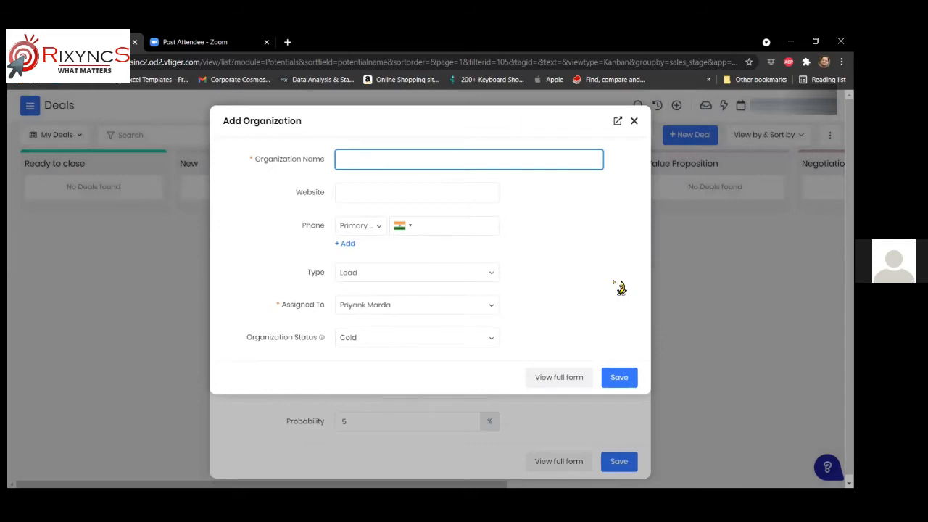
- Enter ABC XYZ as the new organization's name
type("A")
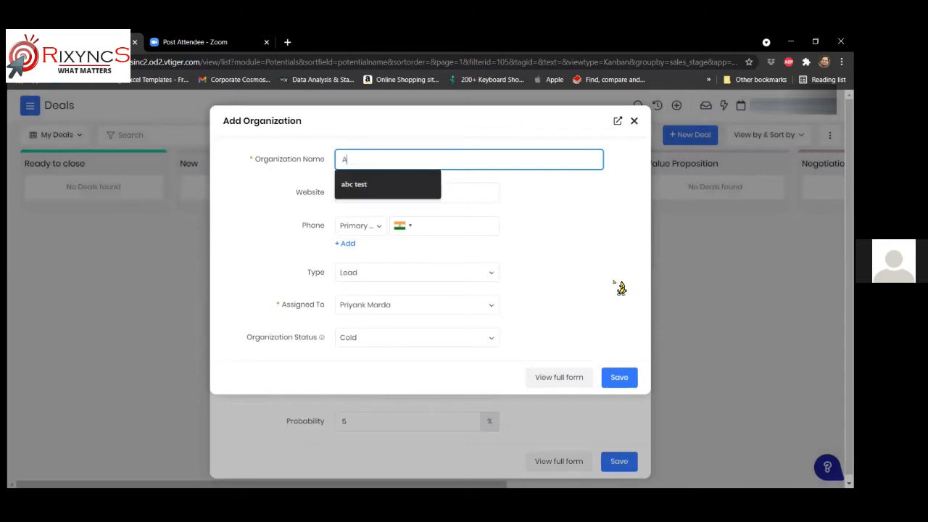
type("BC XYZ")
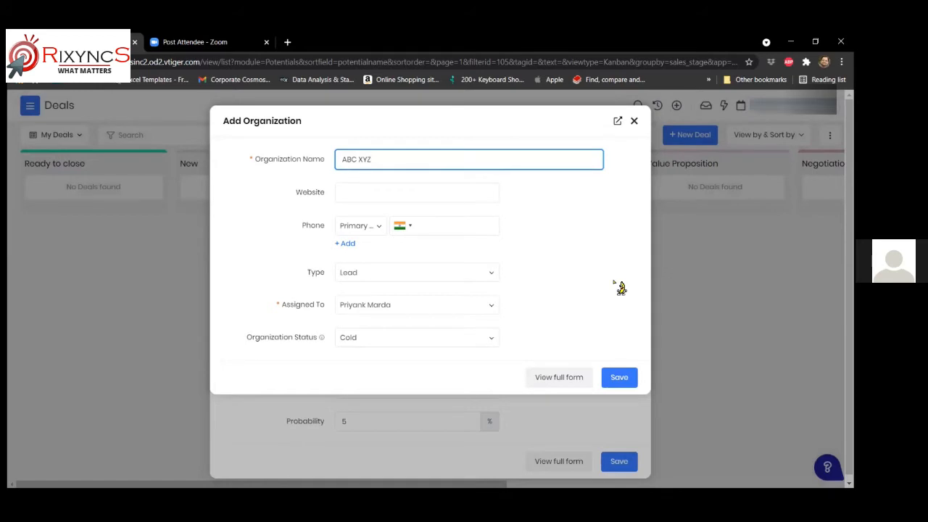
key("BackSpace")
key("BackSpace")
key("BackSpace")
key("BackSpace")
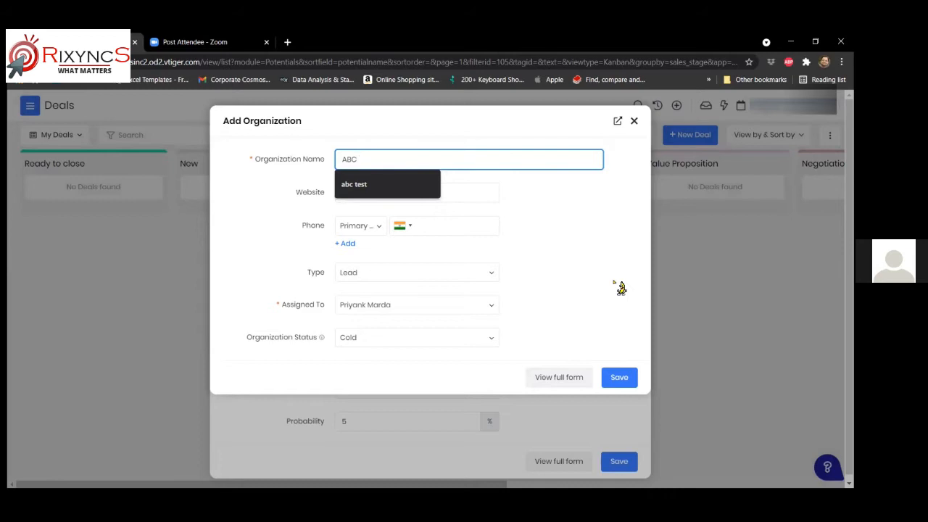
type("XYZ")
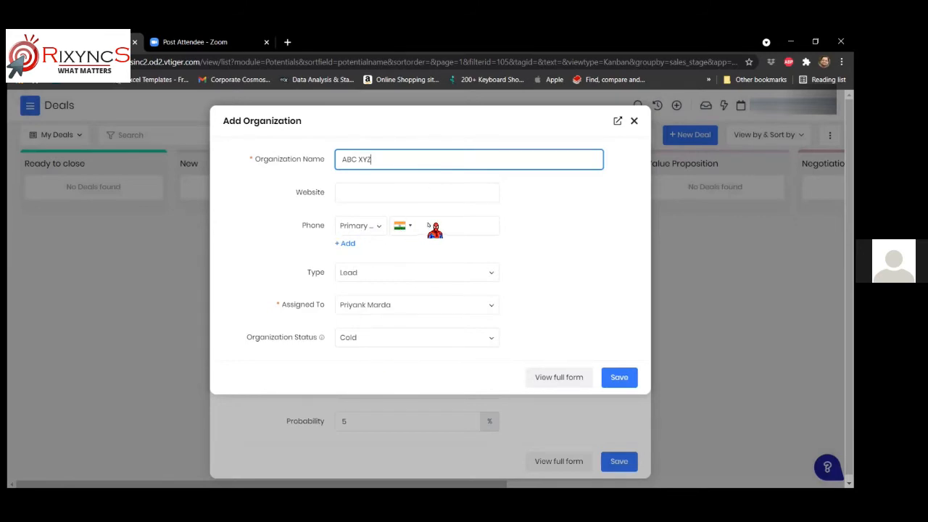
- Check the organization type options, leaving the type as Lead
left_click(382, 271)
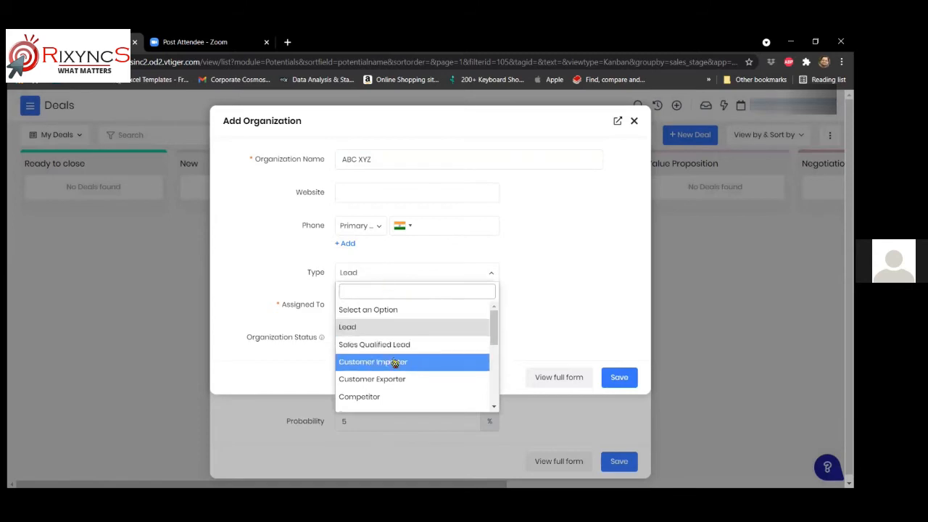
scroll(379, 362, "down", 5)
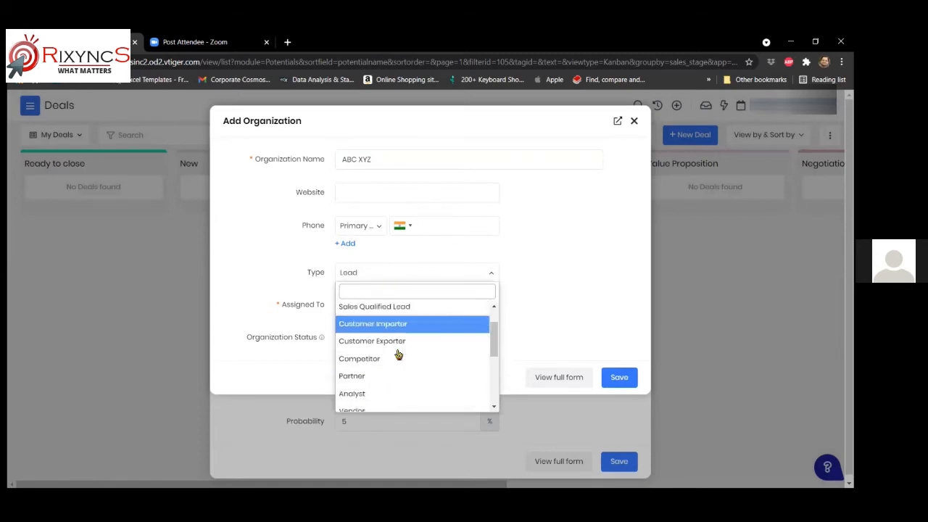
scroll(377, 369, "up", 4)
scroll(369, 368, "up", 2)
scroll(376, 371, "down", 3)
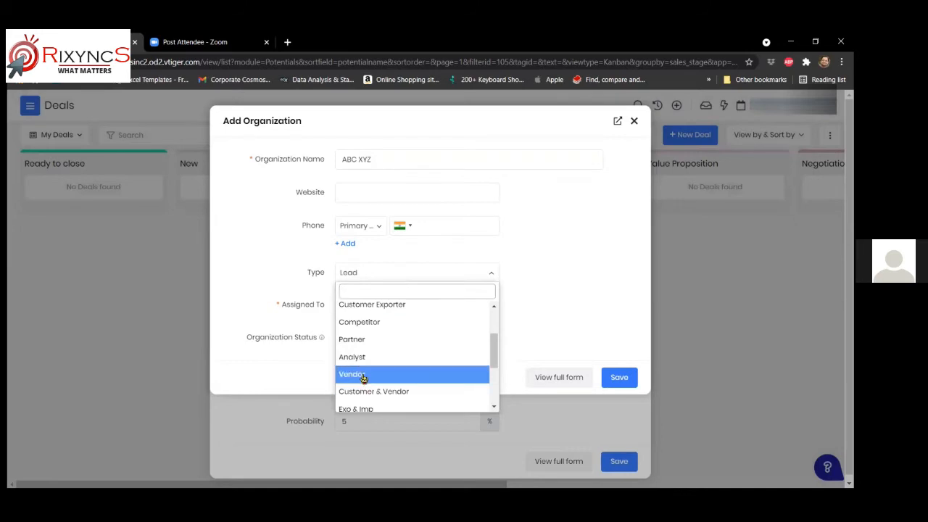
left_click(558, 276)
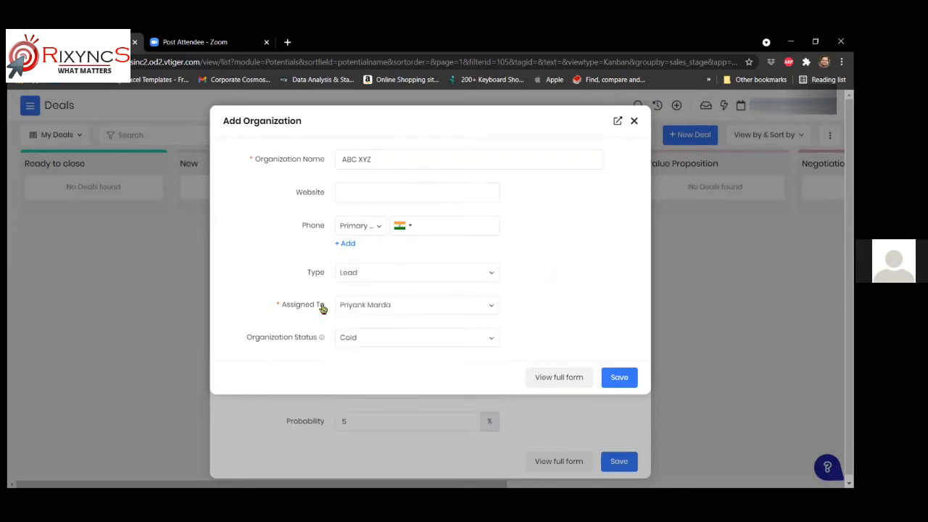
- Assign the organization to Marketing Group
left_click(404, 307)
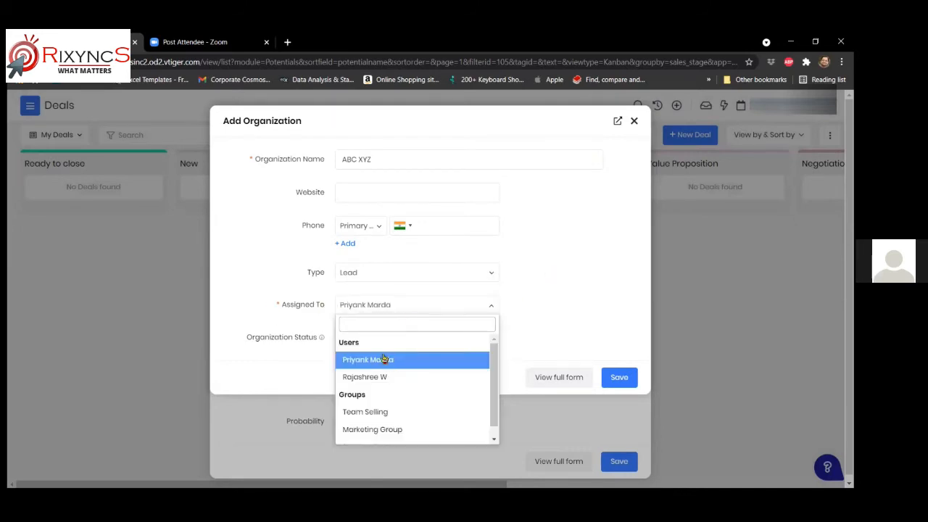
left_click(362, 431)
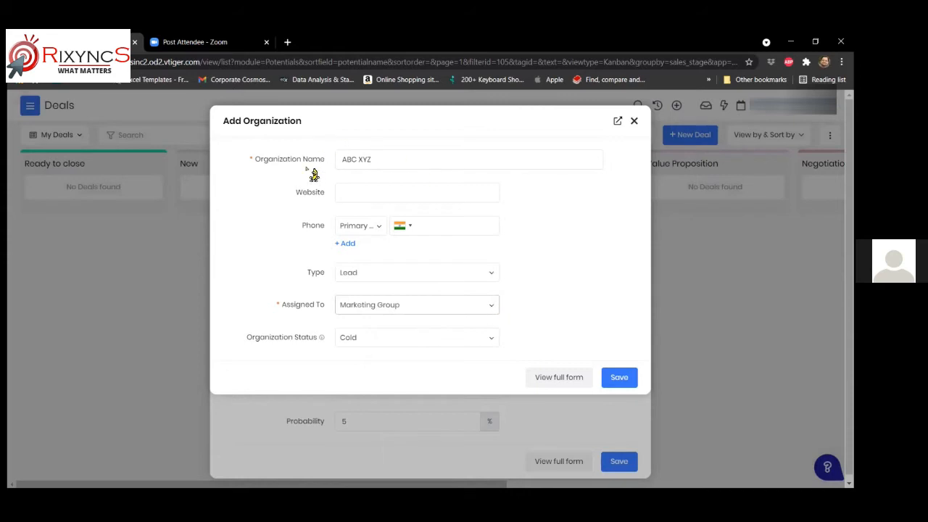
left_click(490, 308)
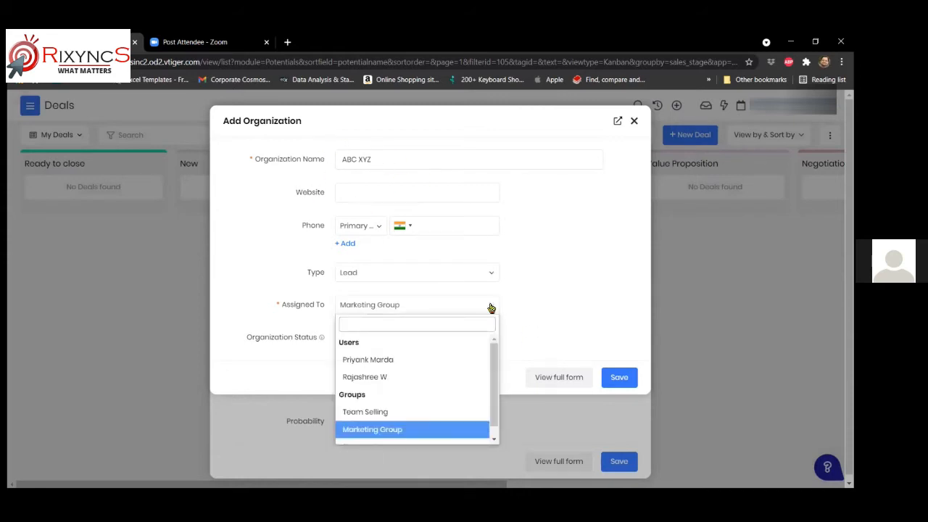
scroll(433, 399, "down", 1)
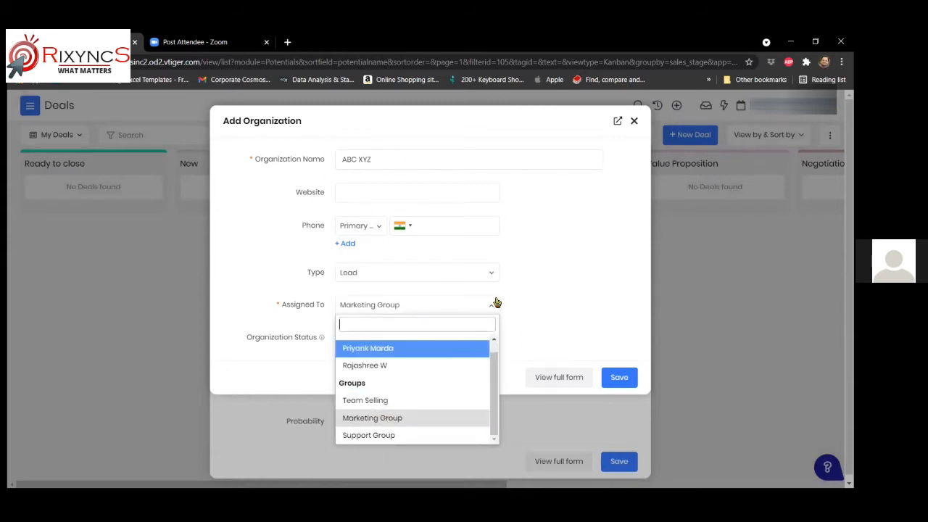
left_click(533, 275)
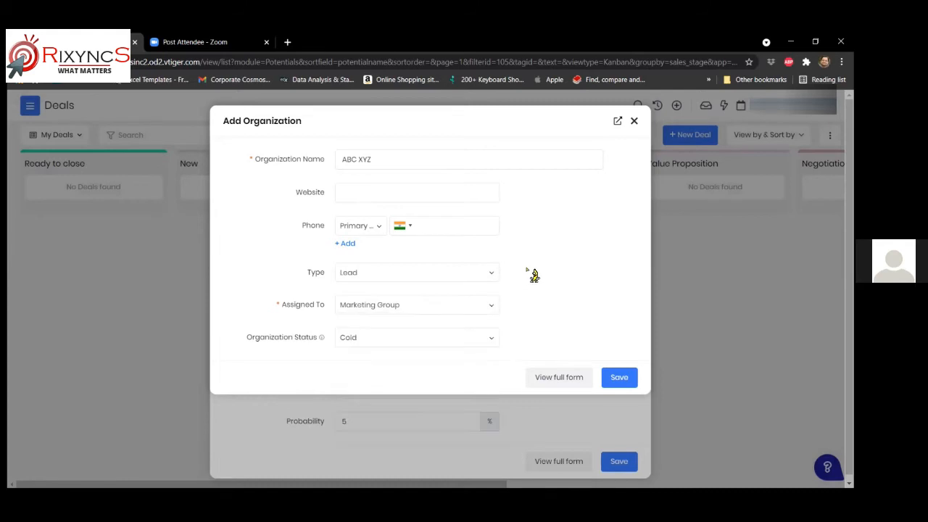
left_click(411, 310)
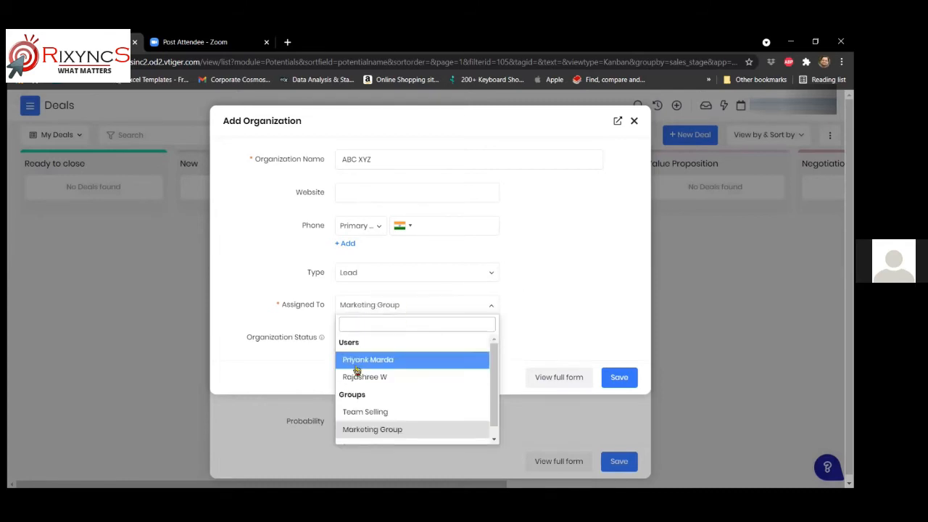
left_click(535, 298)
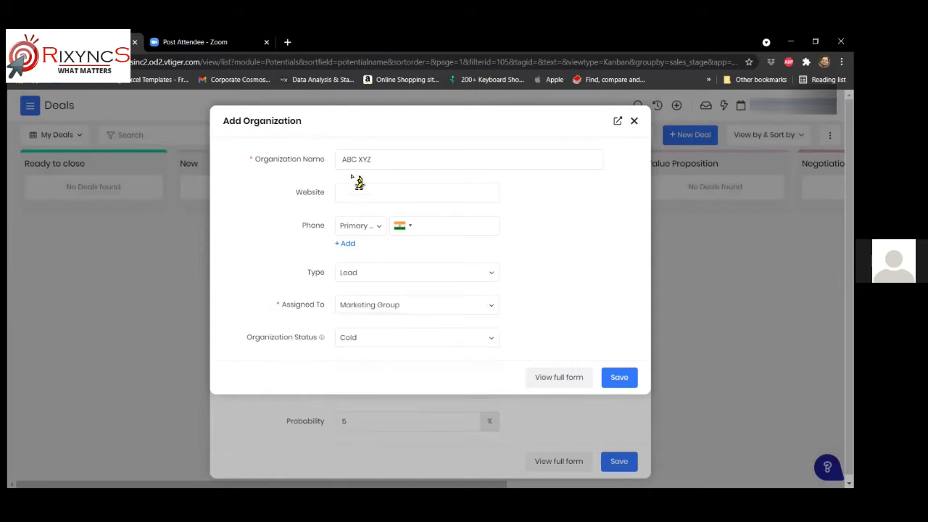
- Set the organization status to Hot and save ABC XYZ
left_click(437, 341)
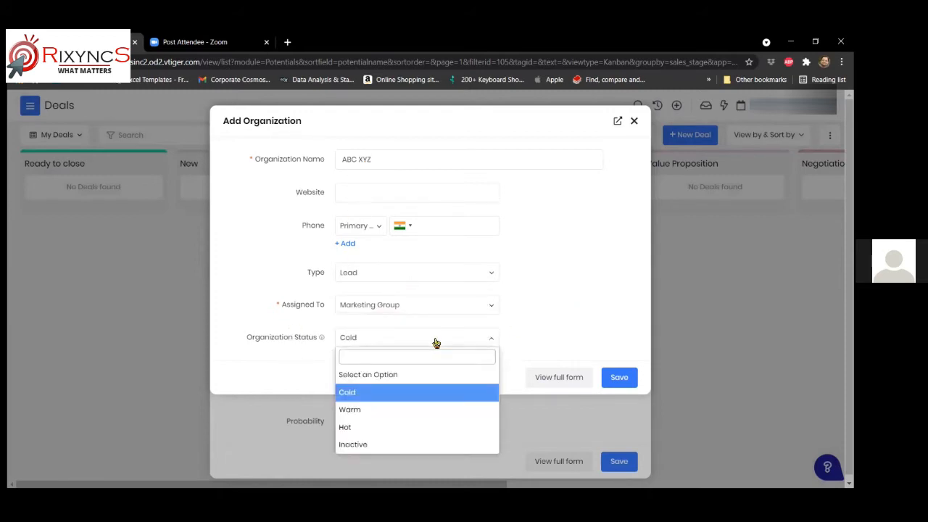
left_click(345, 430)
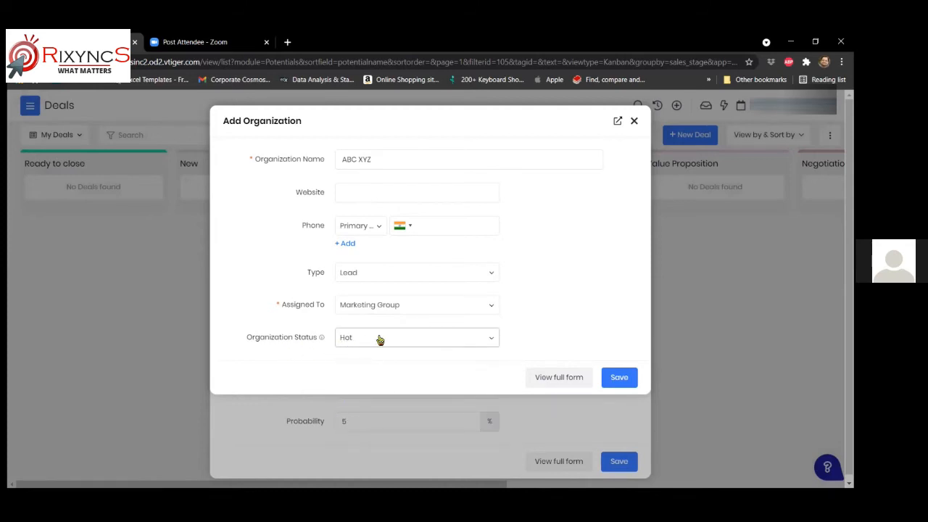
left_click(409, 342)
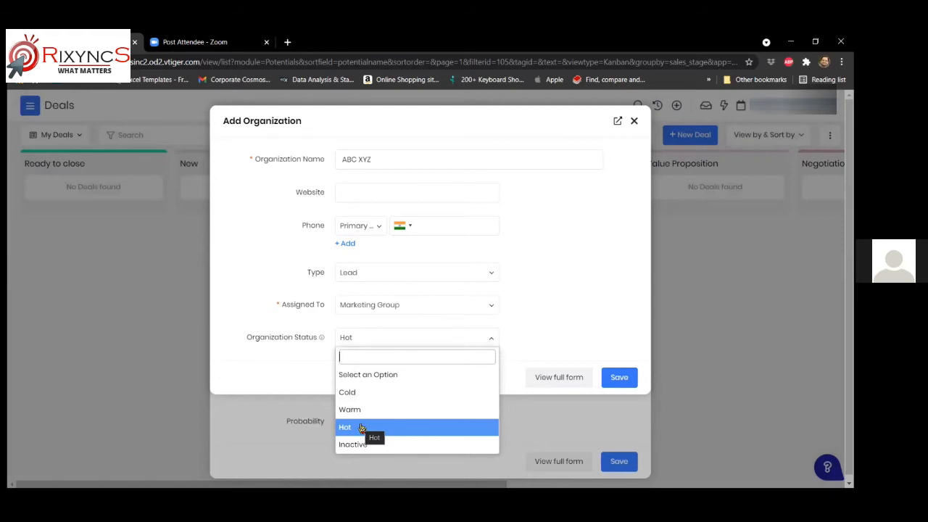
left_click(361, 428)
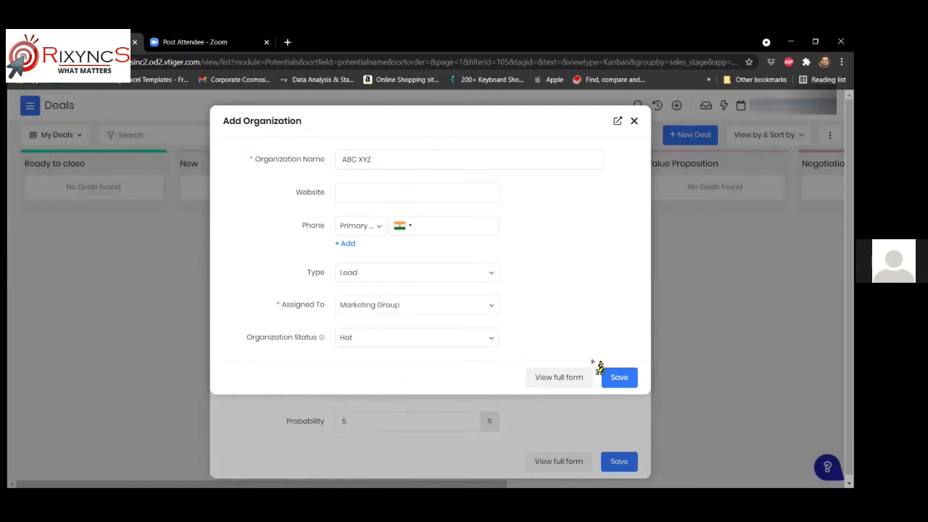
left_click(619, 378)
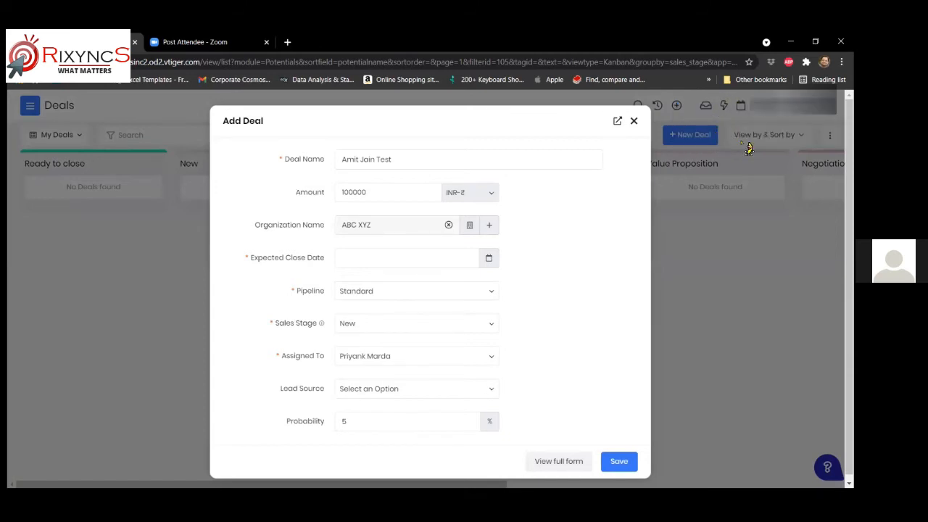
- Set the deal's expected close date to 31-10-2021
left_click(374, 255)
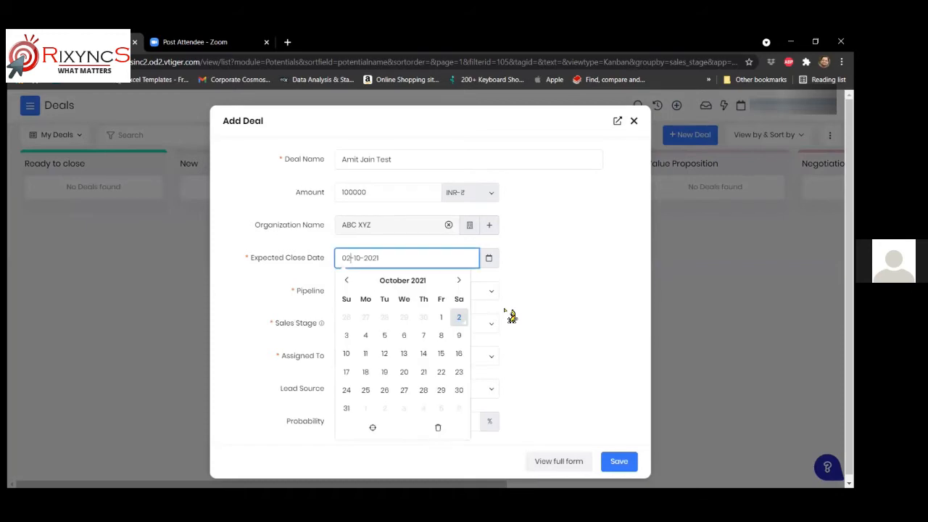
left_click(346, 410)
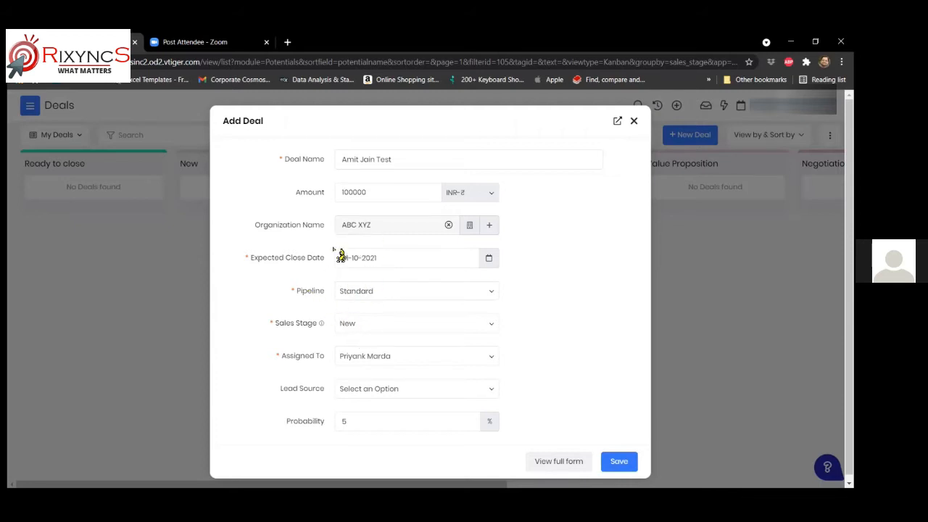
left_click(403, 295)
- Keep the Standard pipeline and set the sales stage to Negotiation (70% probability)
left_click(404, 294)
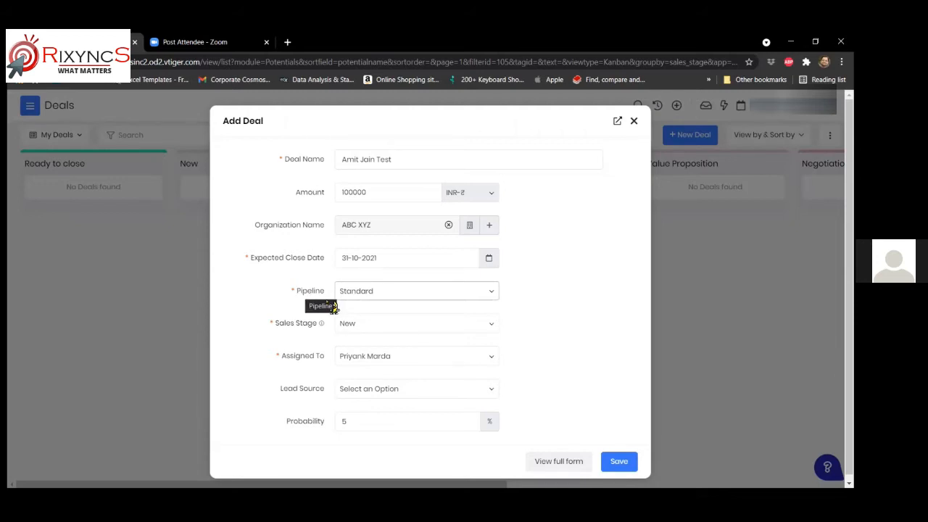
left_click(490, 324)
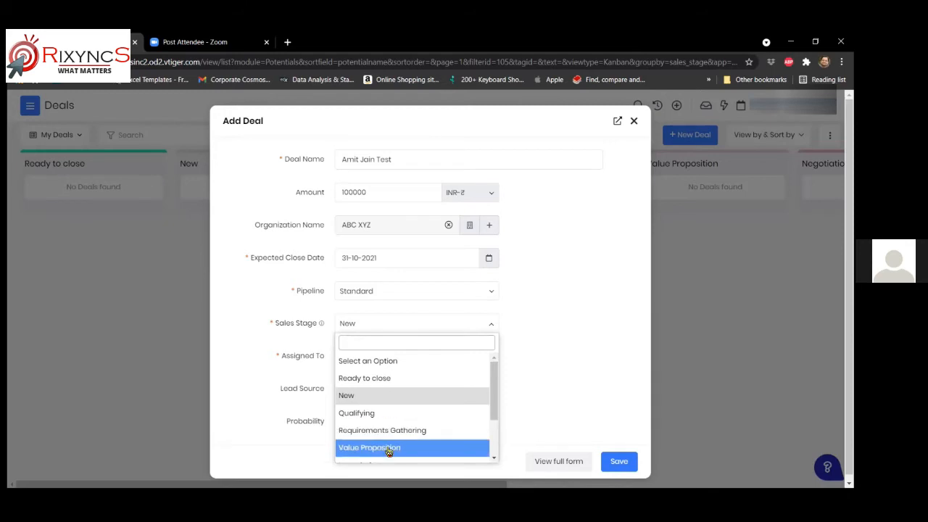
scroll(387, 444, "down", 2)
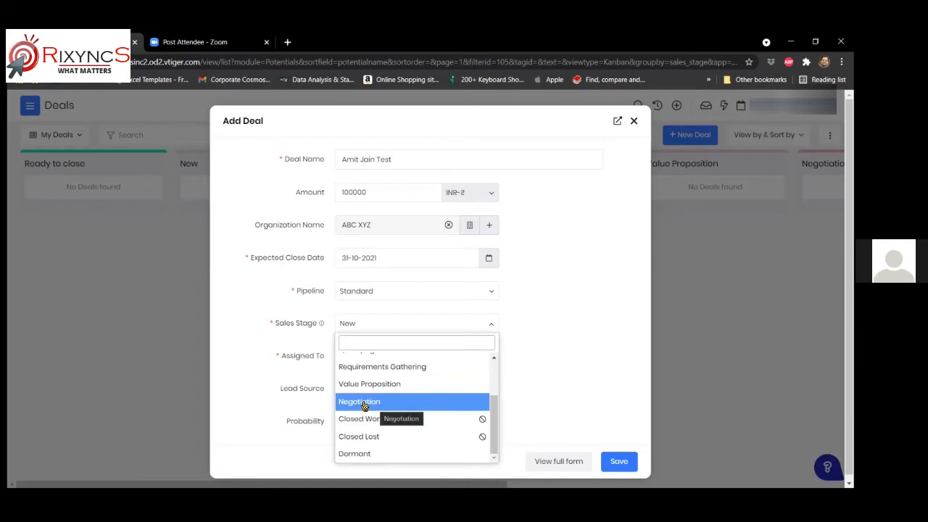
left_click(365, 405)
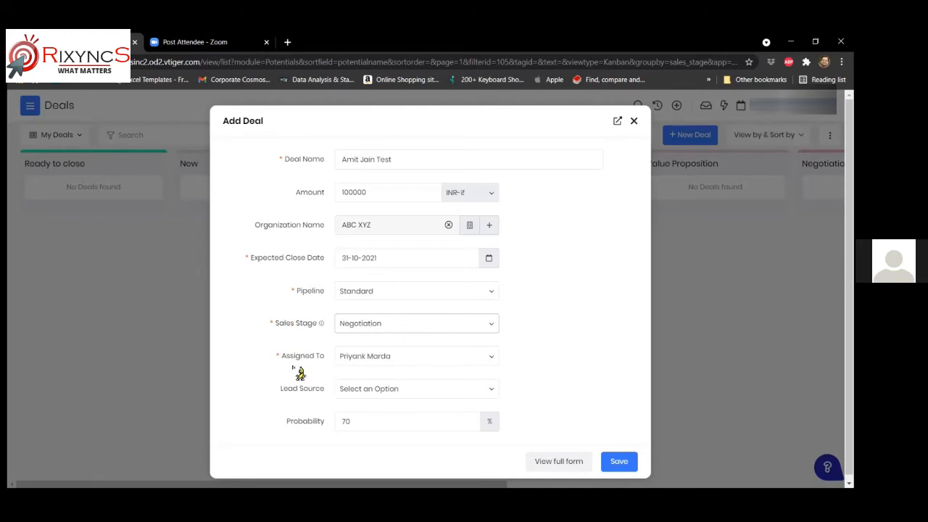
left_click(450, 358)
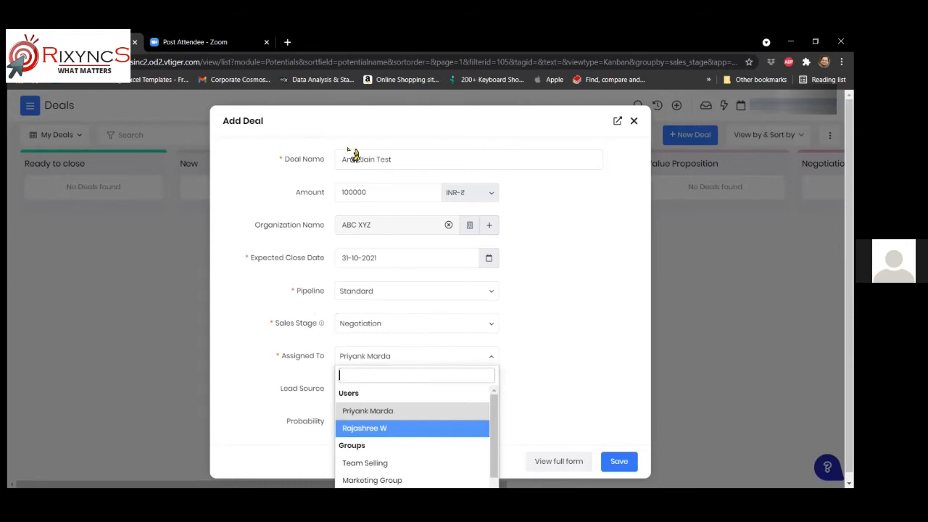
- Assign the deal to Team Selling and set its lead source to Facebook
left_click(402, 463)
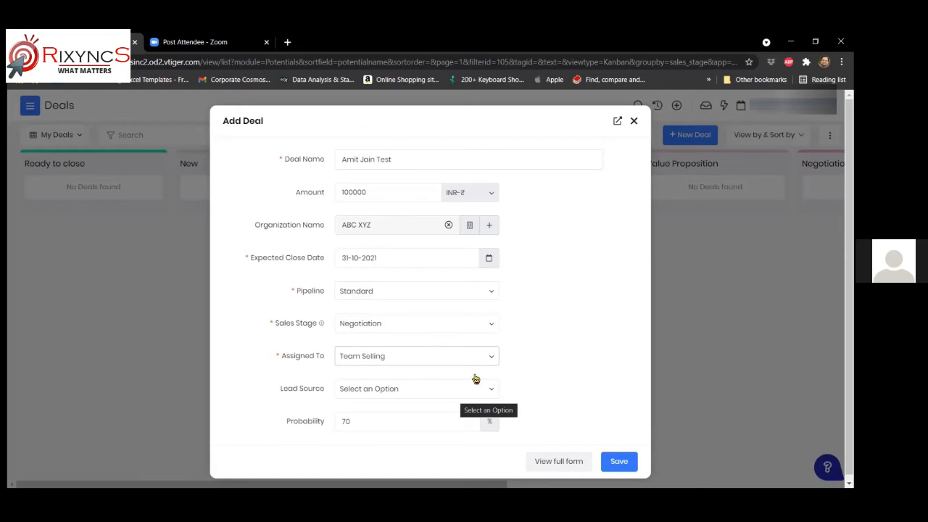
left_click(426, 390)
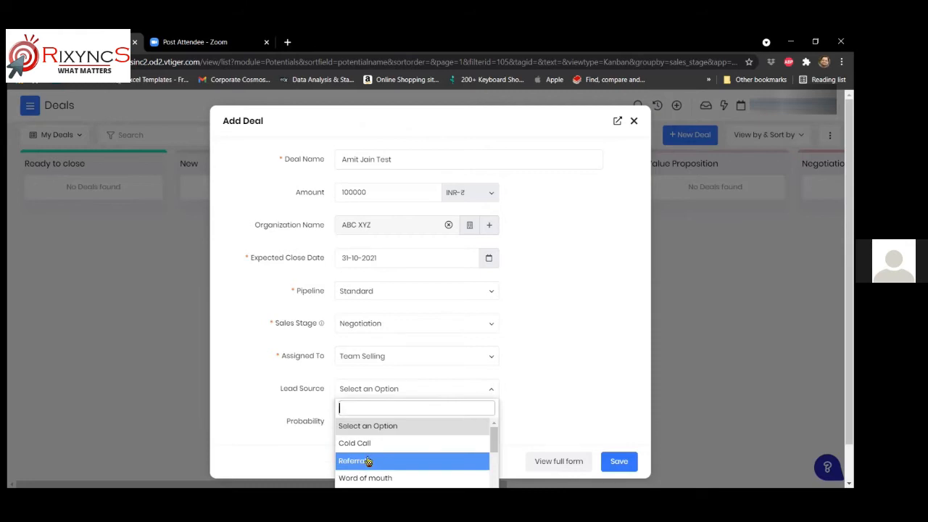
scroll(374, 460, "down", 1)
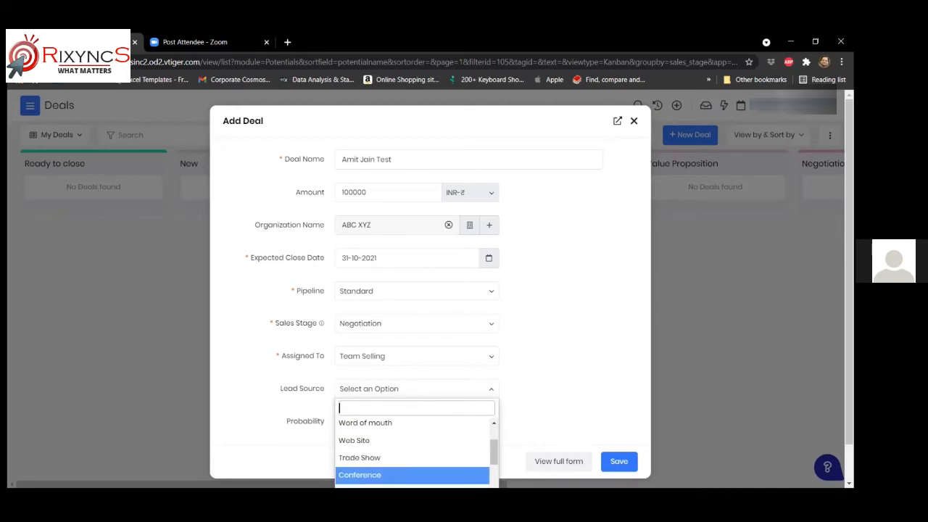
scroll(377, 457, "down", 1)
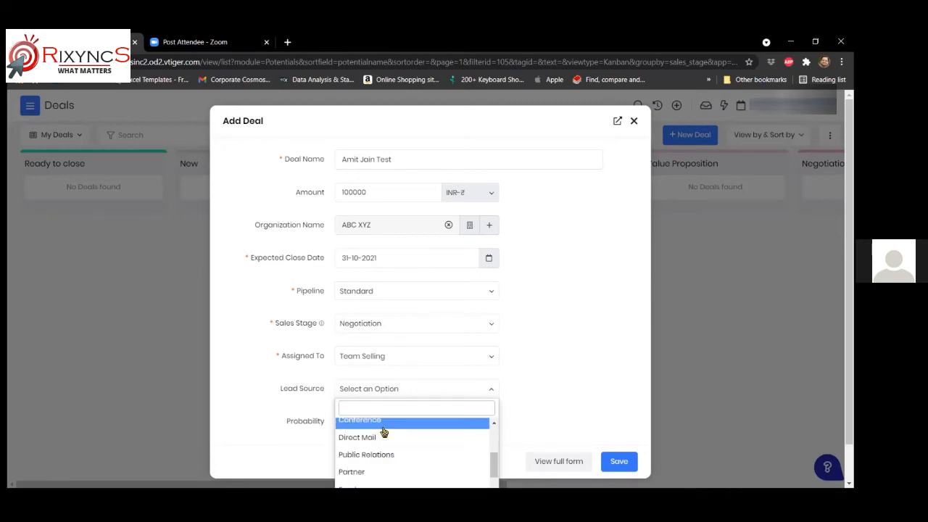
scroll(391, 450, "down", 3)
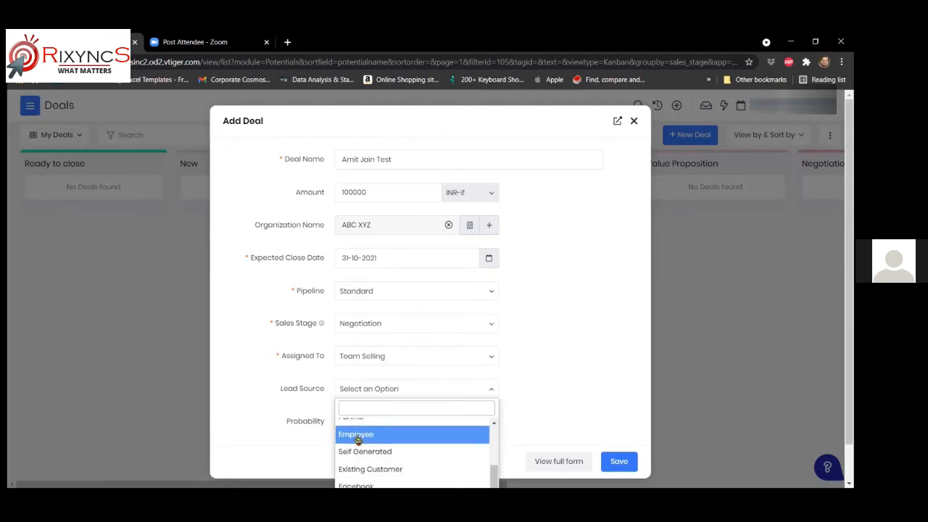
scroll(368, 440, "up", 3)
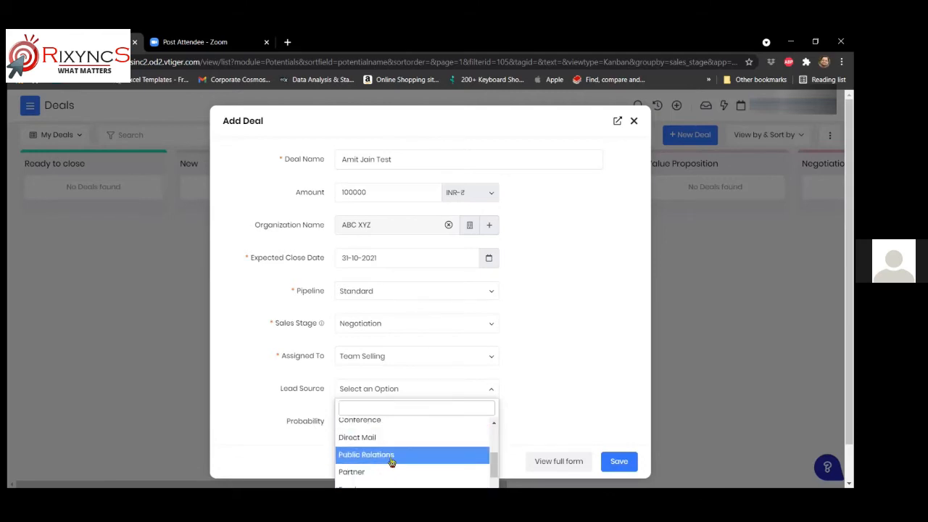
scroll(384, 464, "down", 3)
scroll(398, 438, "down", 2)
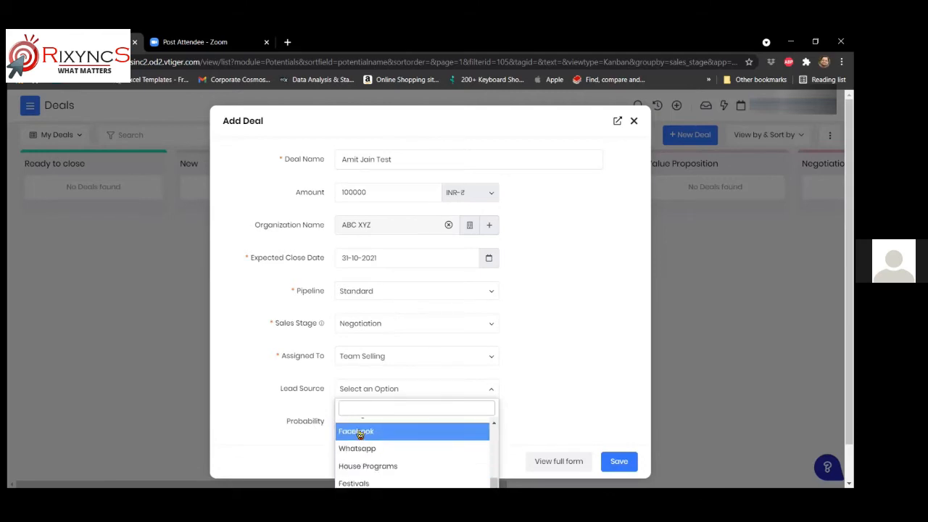
left_click(362, 431)
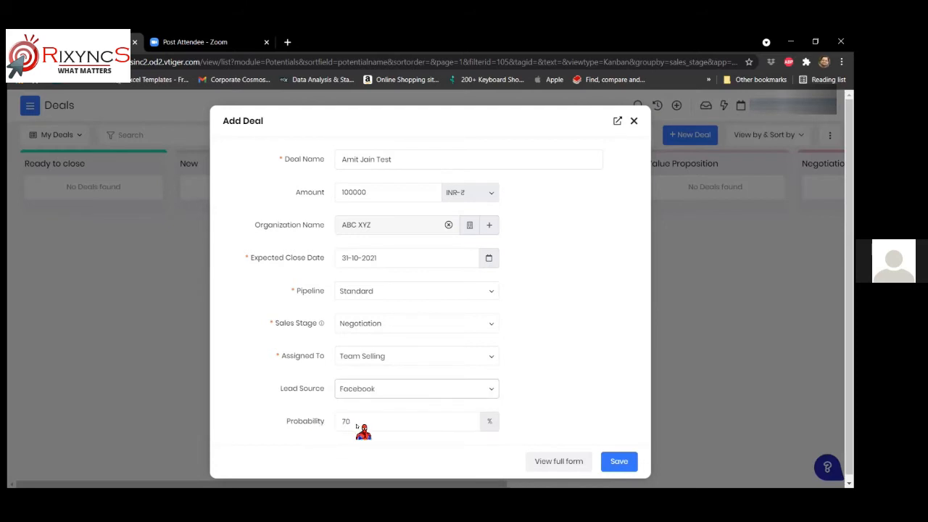
left_click(343, 420)
- Change the deal's probability from 70 to 90%, leaving Sales Stage at Negotiation
double_click(343, 420)
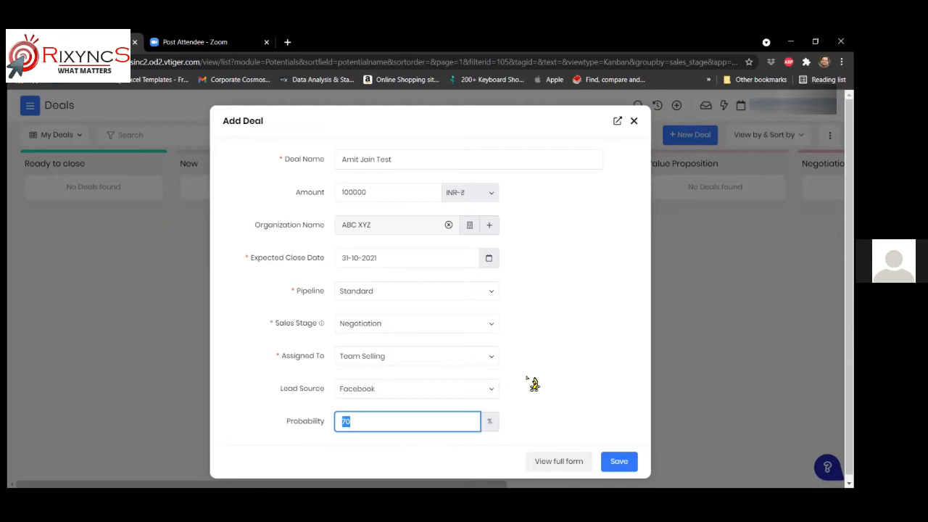
type("9")
left_click(388, 326)
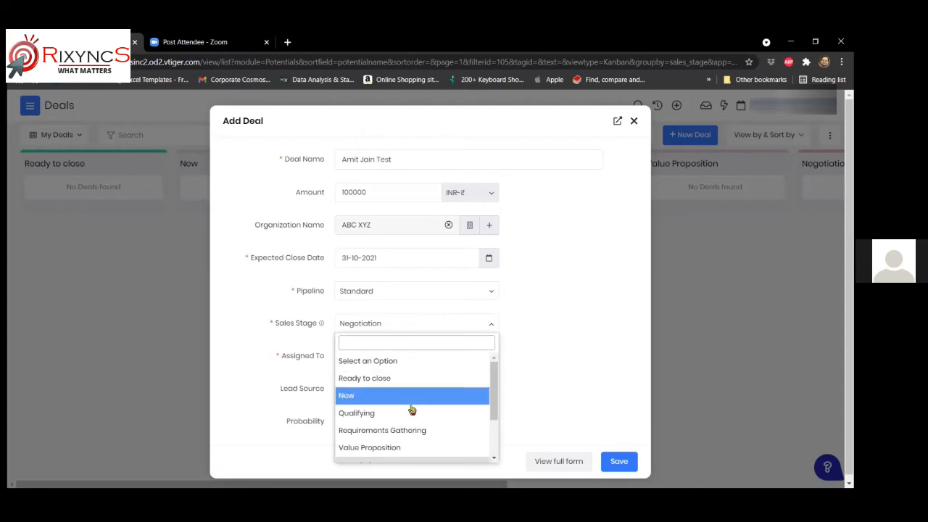
left_click(514, 319)
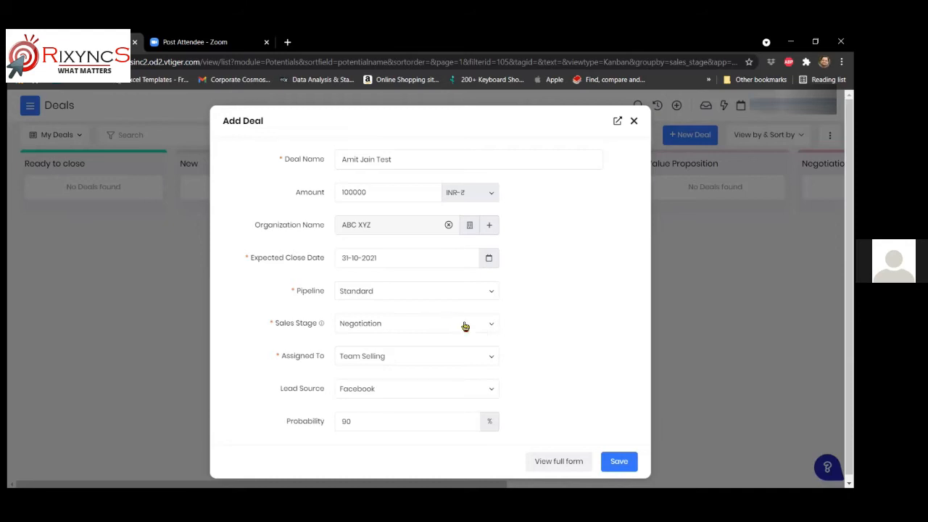
- Switch to the full deal form, keeping the entered data when warned about discarding
left_click(550, 464)
left_click(556, 464)
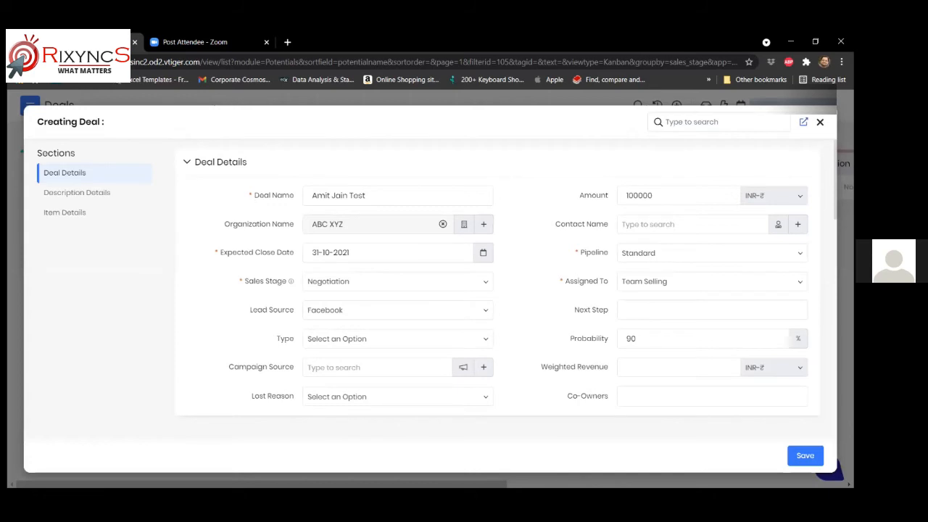
left_click(820, 121)
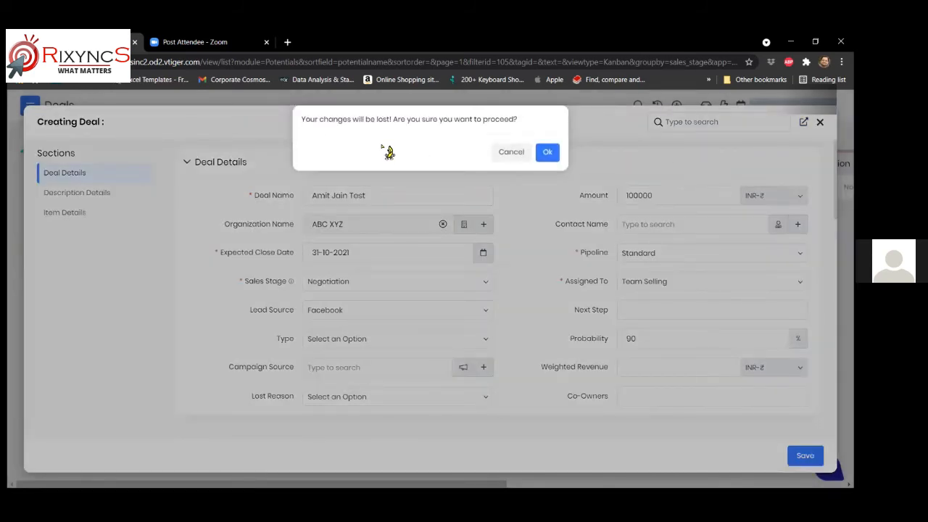
left_click(510, 154)
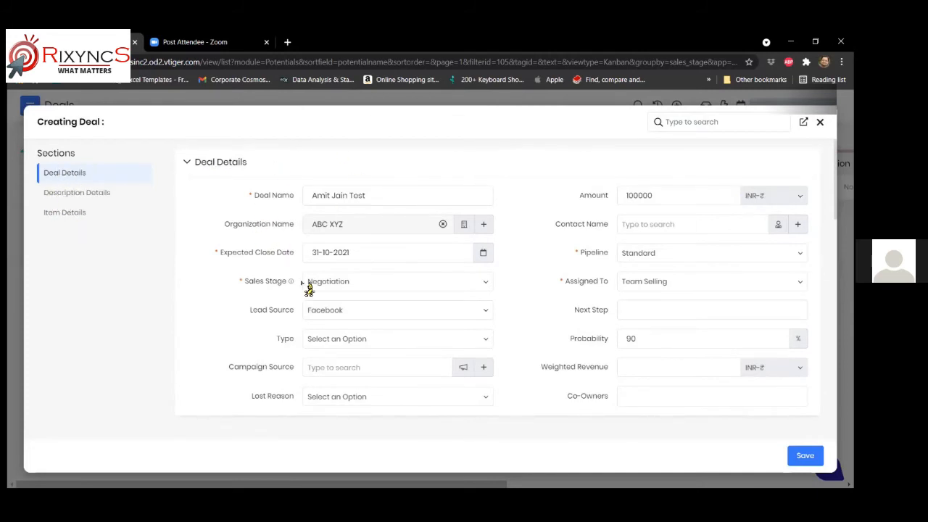
- Enter 'Free Text - Additional Notes' in the deal's Description Details
left_click(64, 194)
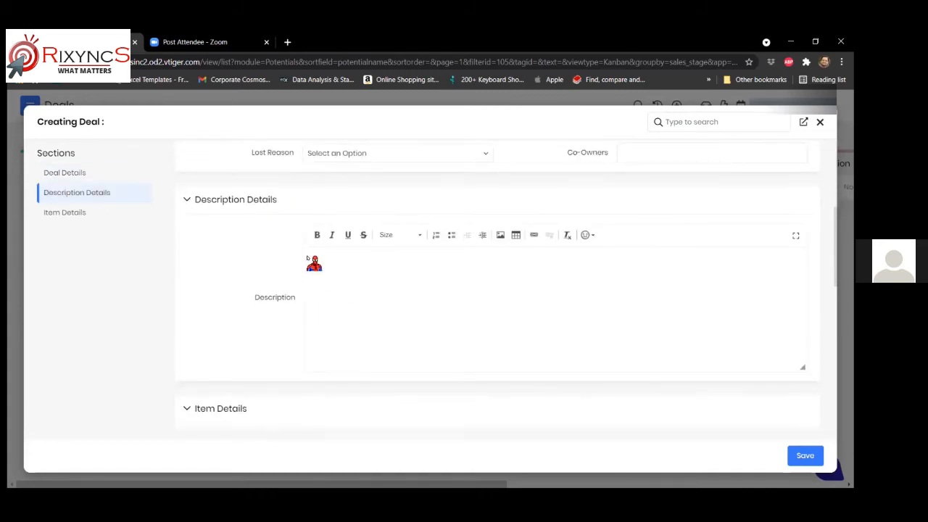
left_click(311, 260)
type("Free TExt - ")
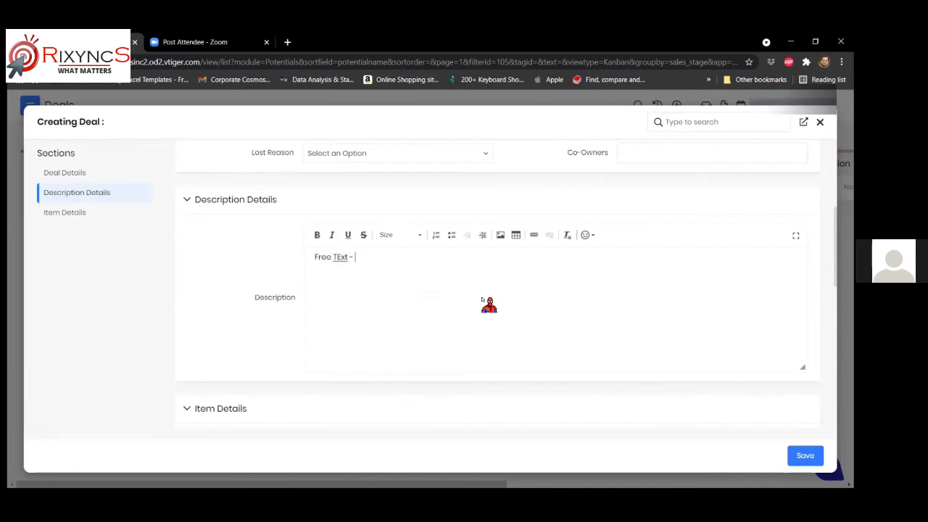
type("Additional Notes")
key("BackSpace")
type("e")
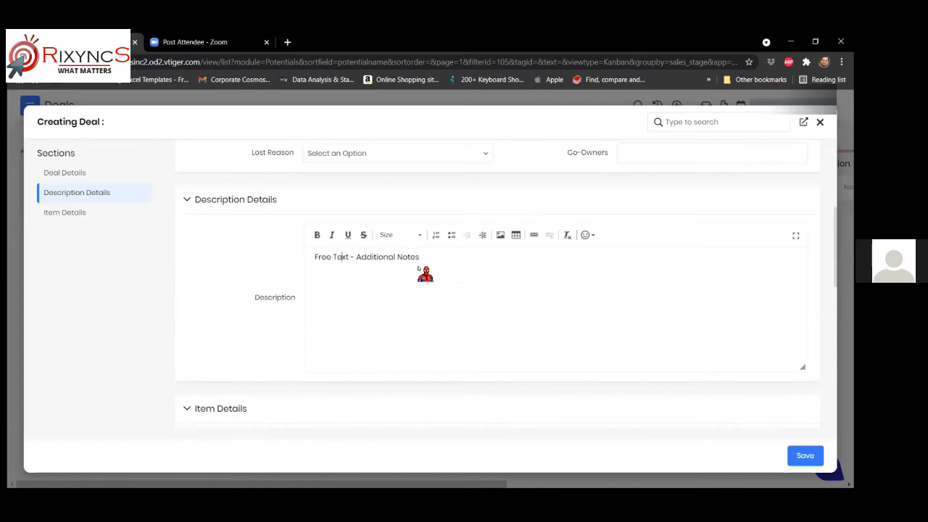
left_click(64, 216)
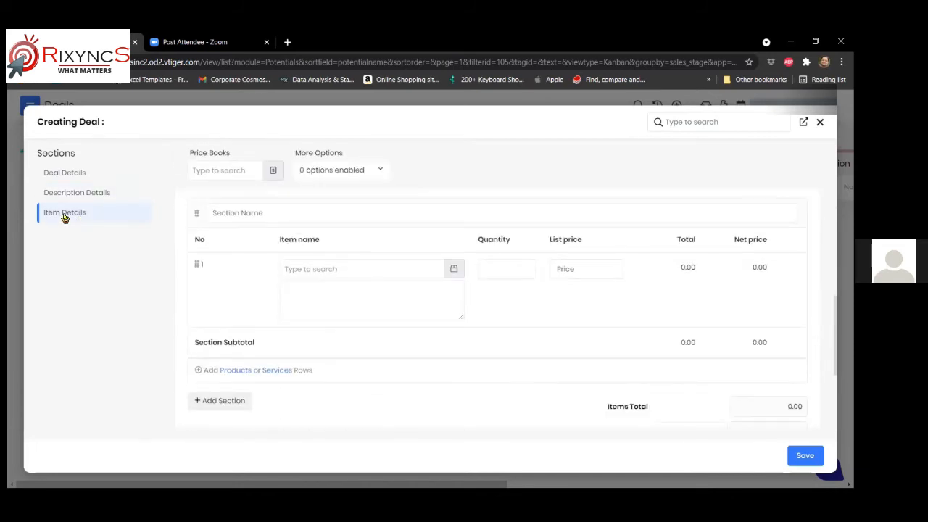
left_click(65, 174)
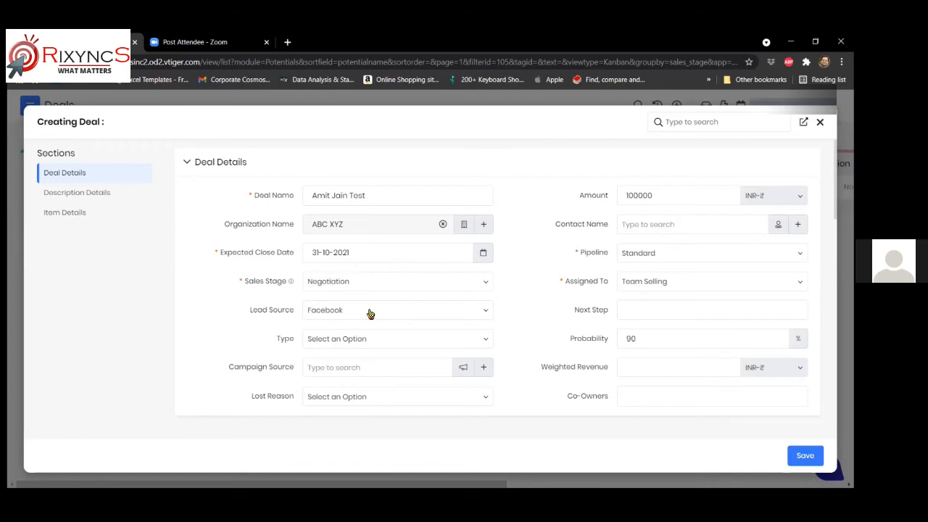
left_click(646, 317)
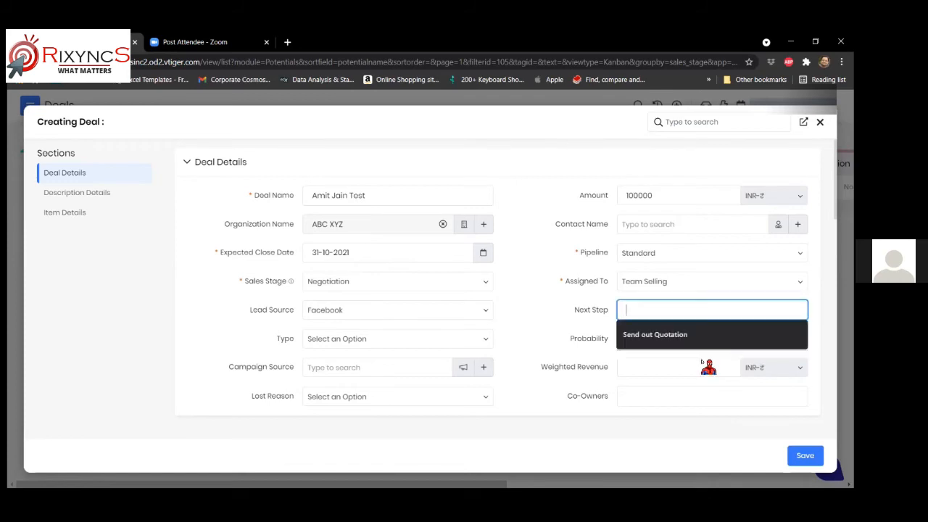
left_click(645, 340)
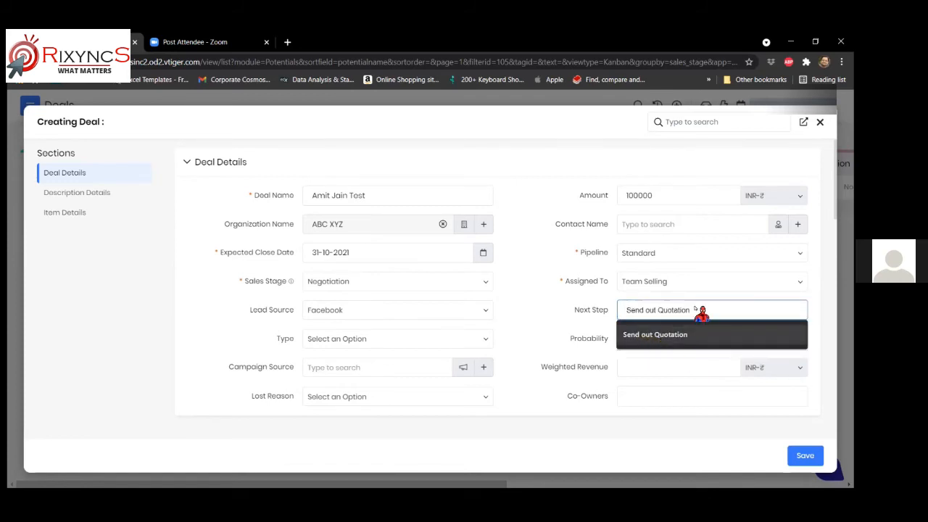
left_click(536, 321)
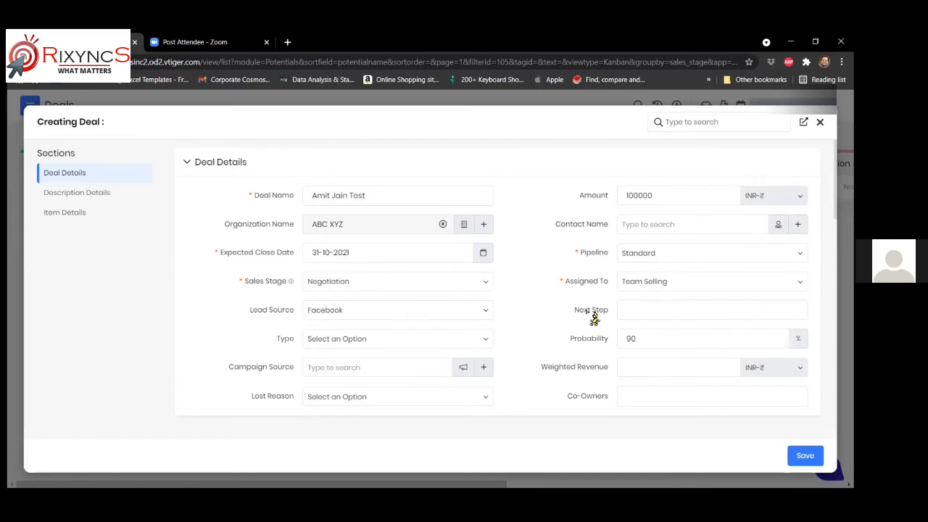
scroll(414, 326, "down", 1)
left_click(402, 284)
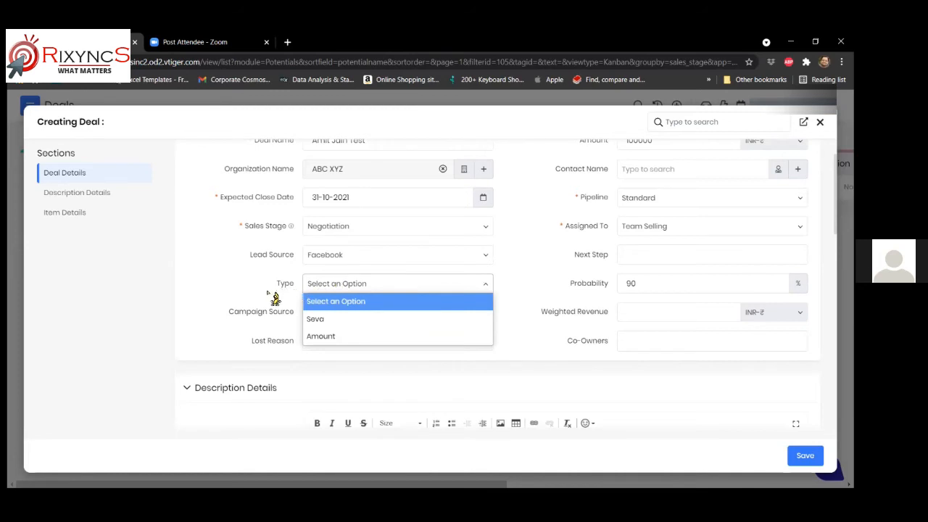
left_click(511, 290)
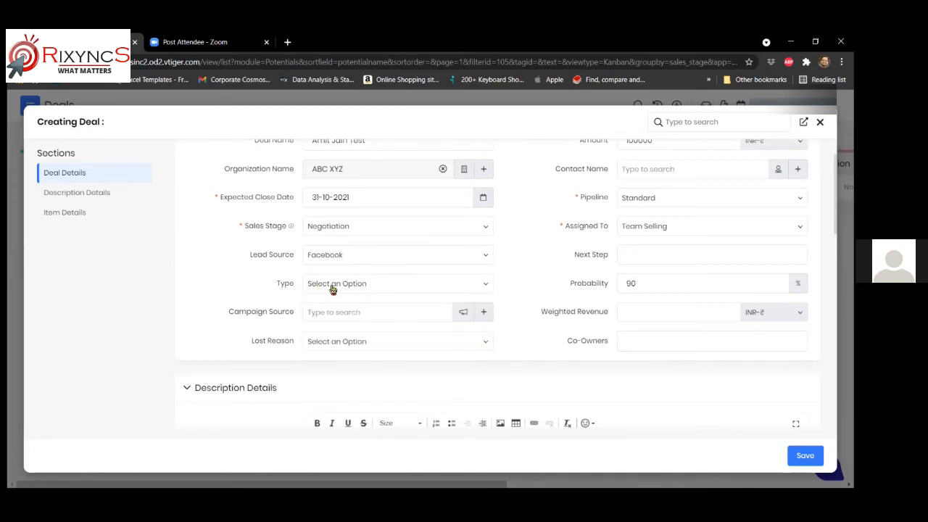
scroll(332, 289, "up", 1)
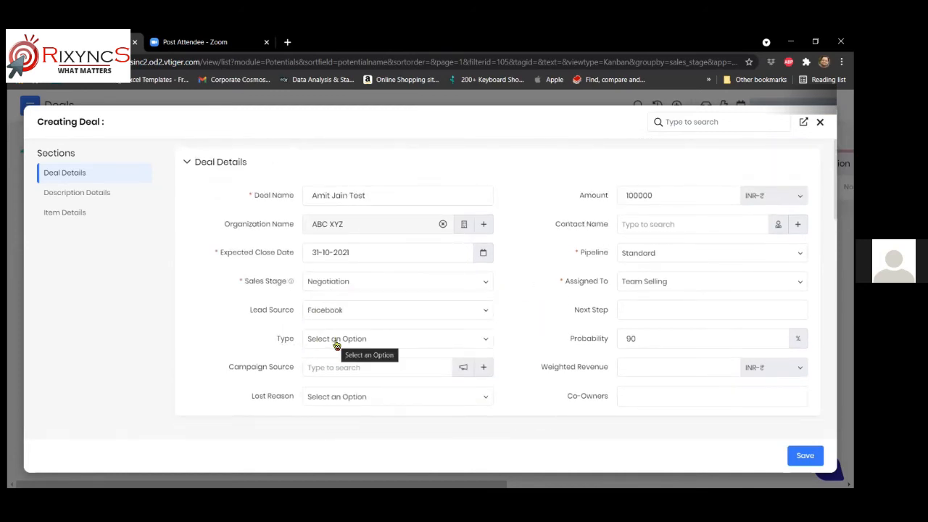
left_click(404, 341)
left_click(404, 341)
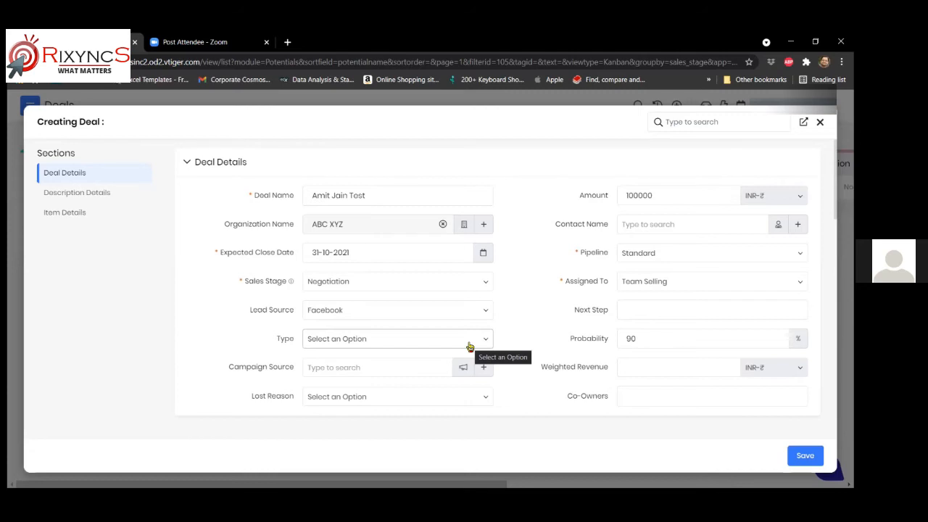
left_click(469, 346)
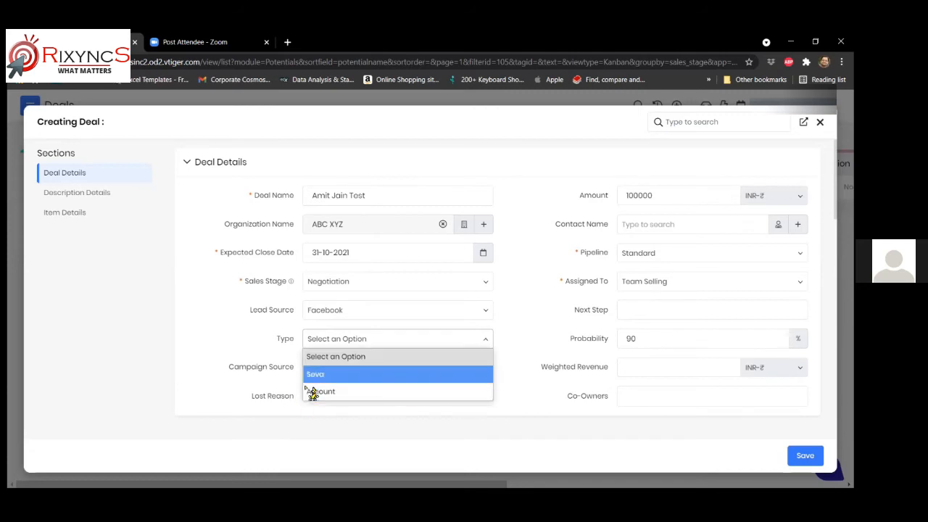
left_click(522, 339)
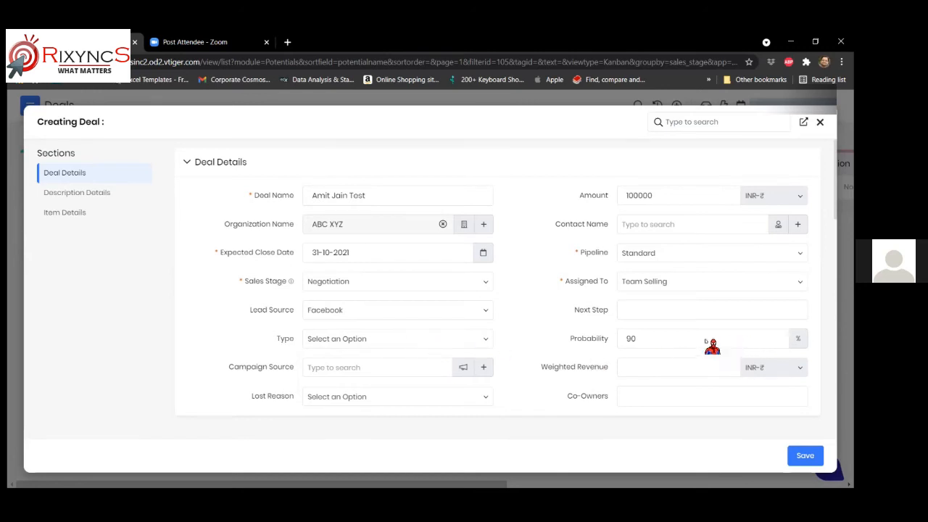
scroll(537, 301, "down", 1)
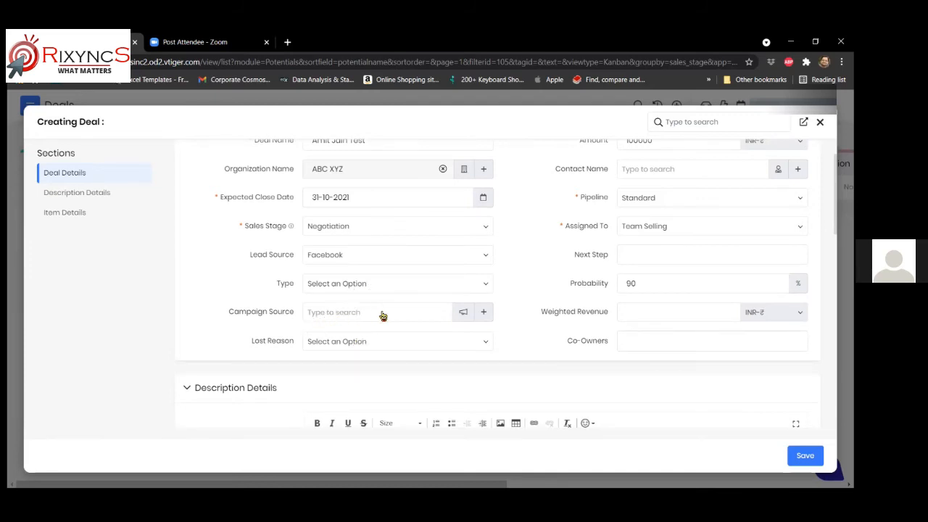
scroll(411, 320, "down", 1)
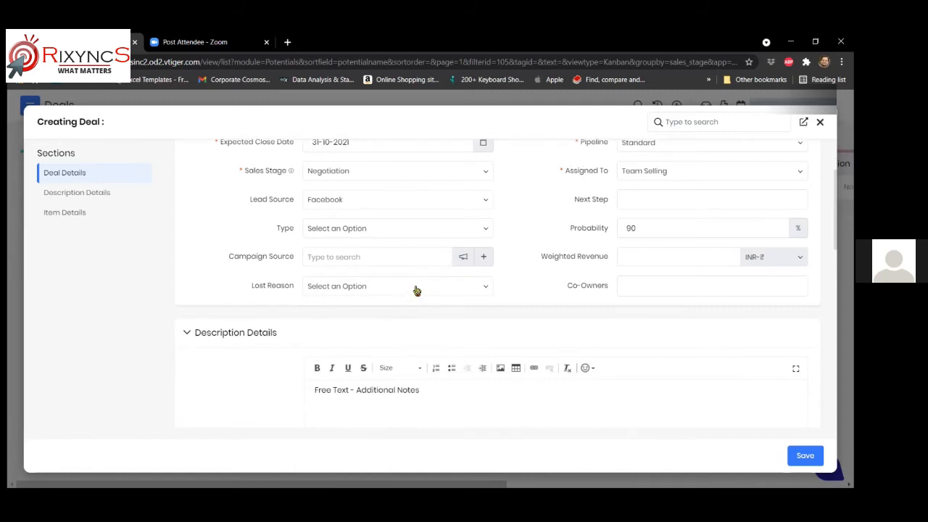
left_click(417, 288)
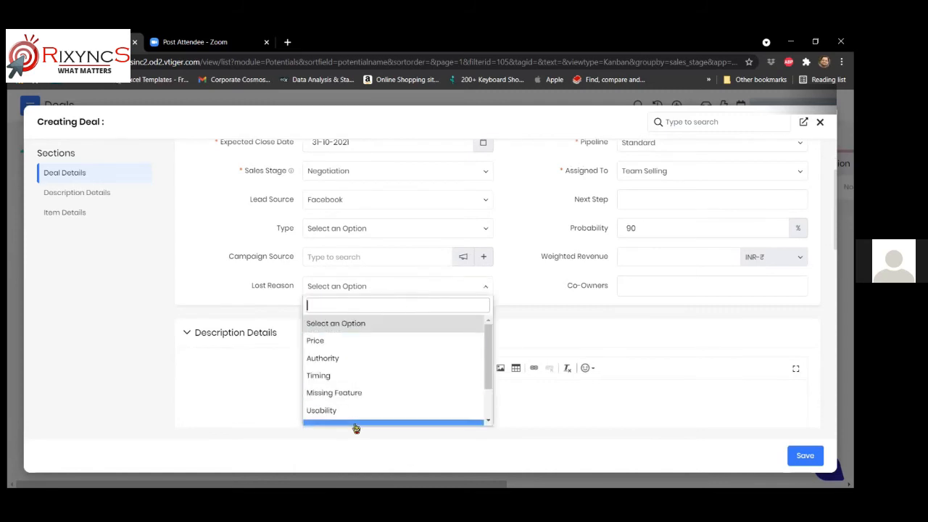
scroll(356, 352, "down", 2)
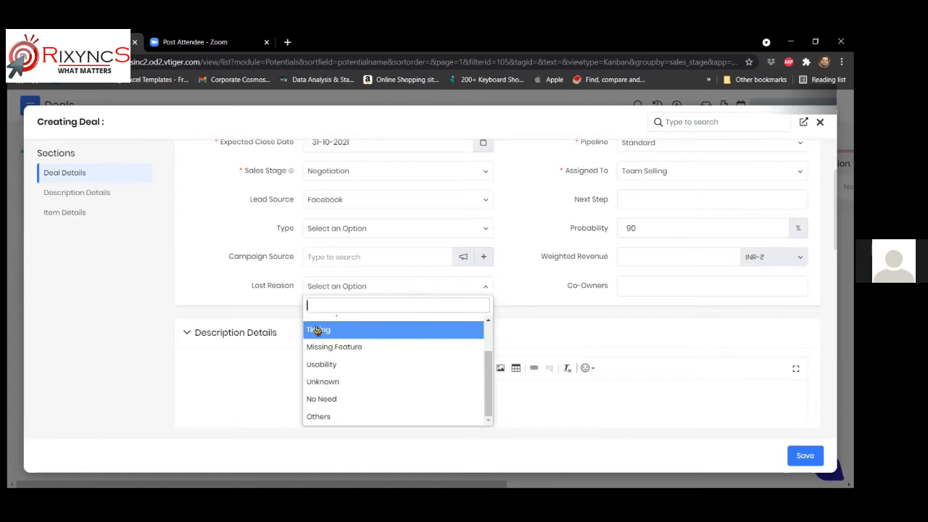
scroll(344, 358, "up", 1)
scroll(346, 366, "up", 1)
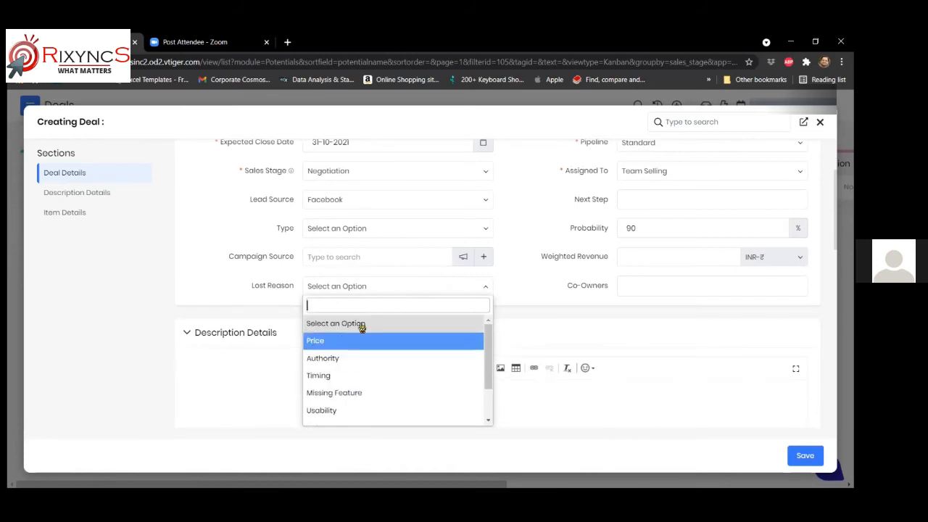
left_click(234, 297)
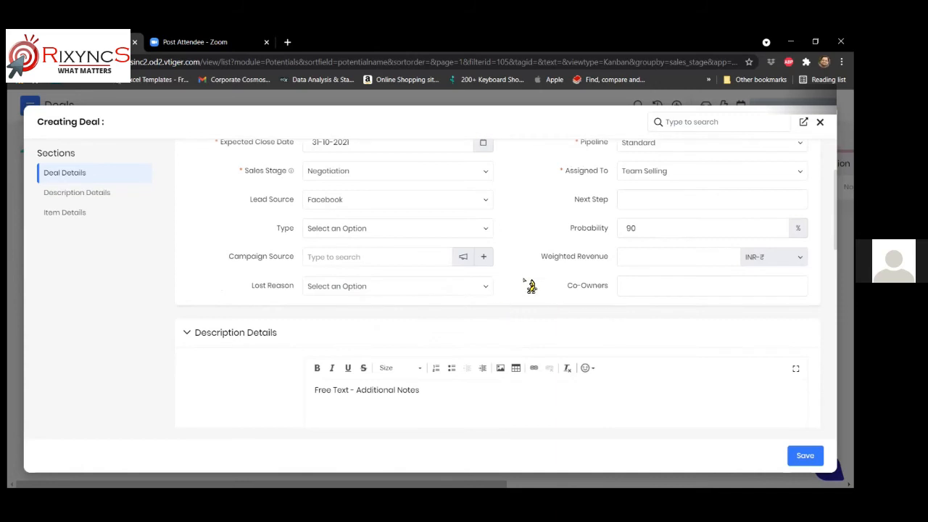
- Add the line 'Client has daughter's b'day party coming up' to the deal description
scroll(487, 332, "down", 1)
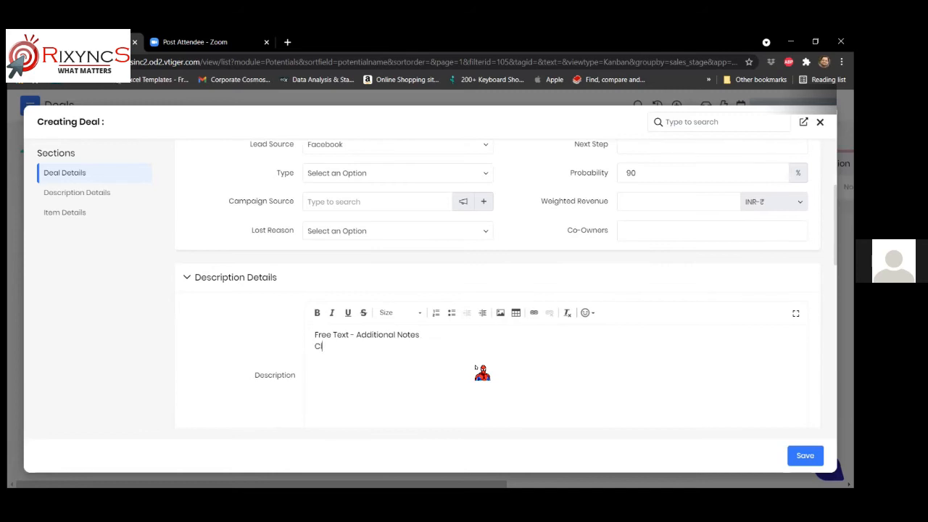
type("ient")
type(" has a ")
type("s daught")
type("er's b'd")
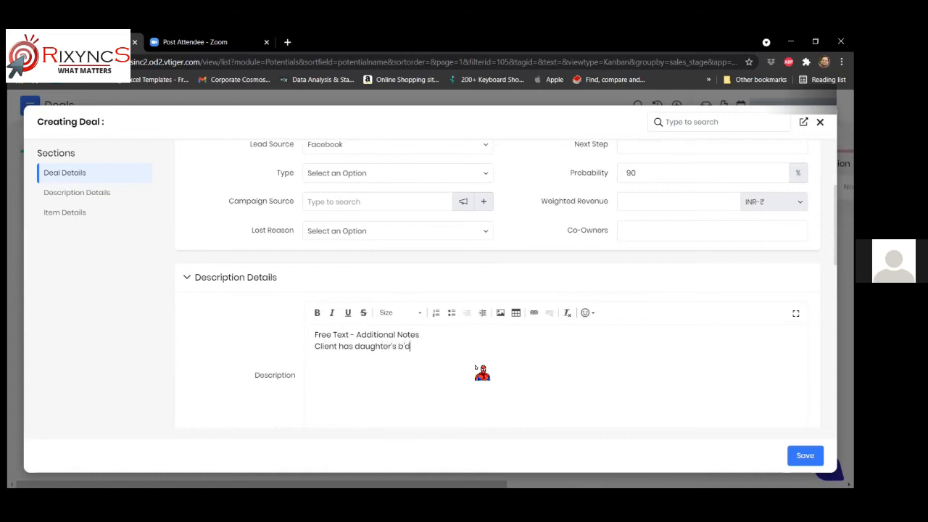
type("ay party coming up")
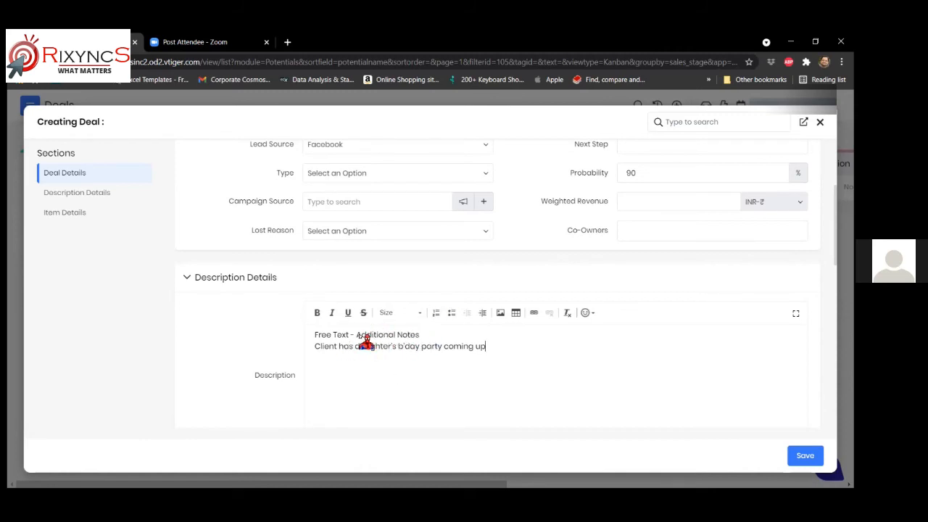
scroll(360, 338, "down", 2)
scroll(348, 323, "down", 2)
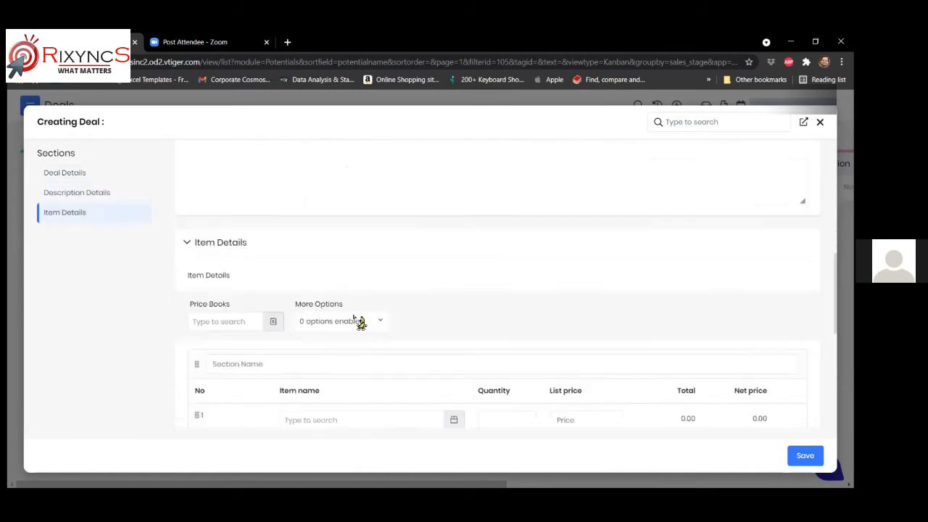
scroll(398, 269, "up", 3)
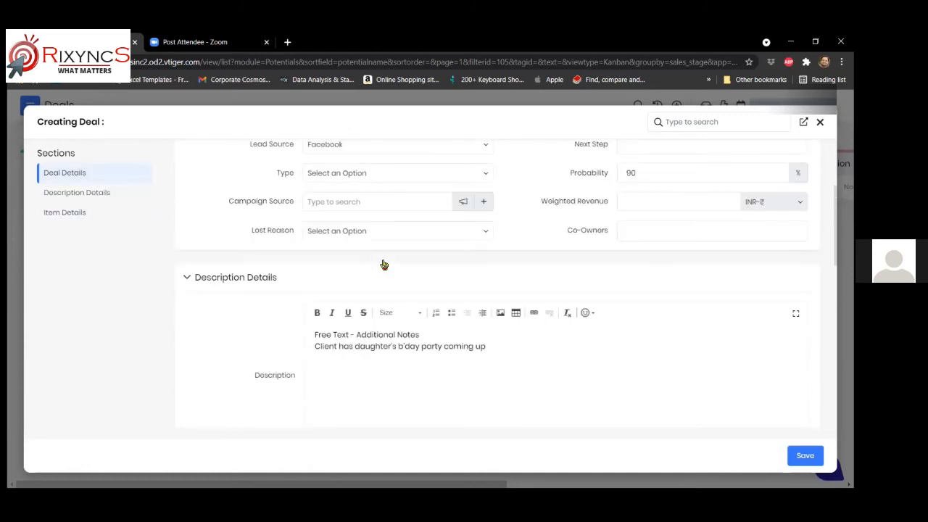
scroll(384, 267, "down", 1)
scroll(384, 267, "down", 1)
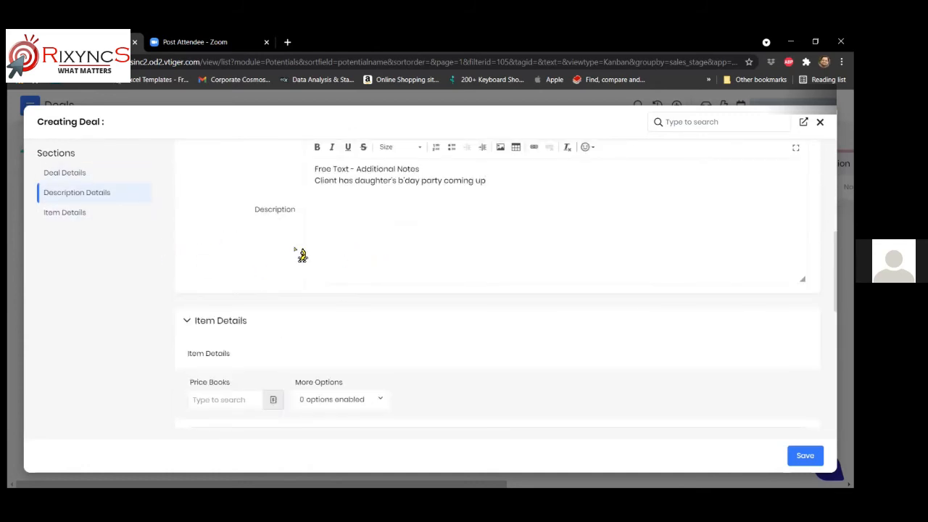
scroll(361, 266, "down", 1)
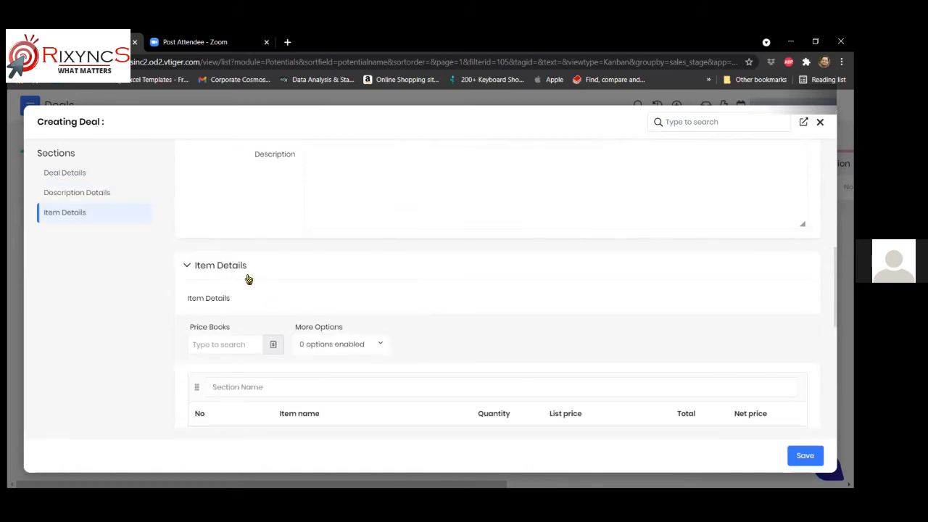
scroll(250, 281, "down", 1)
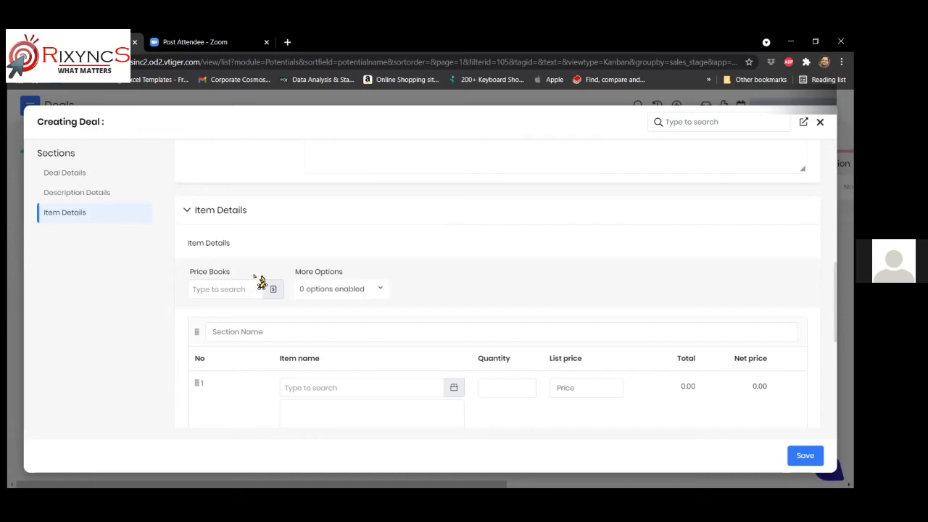
scroll(399, 340, "down", 1)
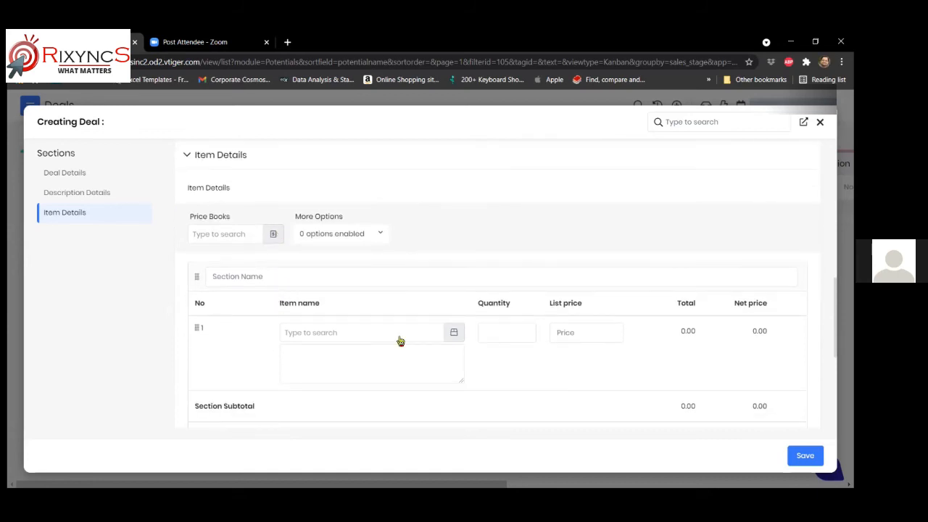
- Browse the Products popup for the first item line and close it without choosing
left_click(455, 333)
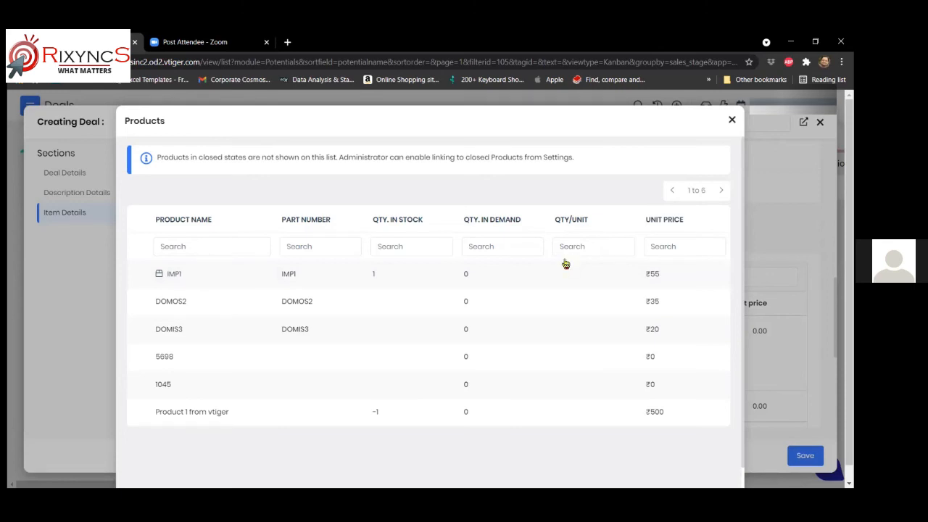
scroll(392, 336, "down", 1)
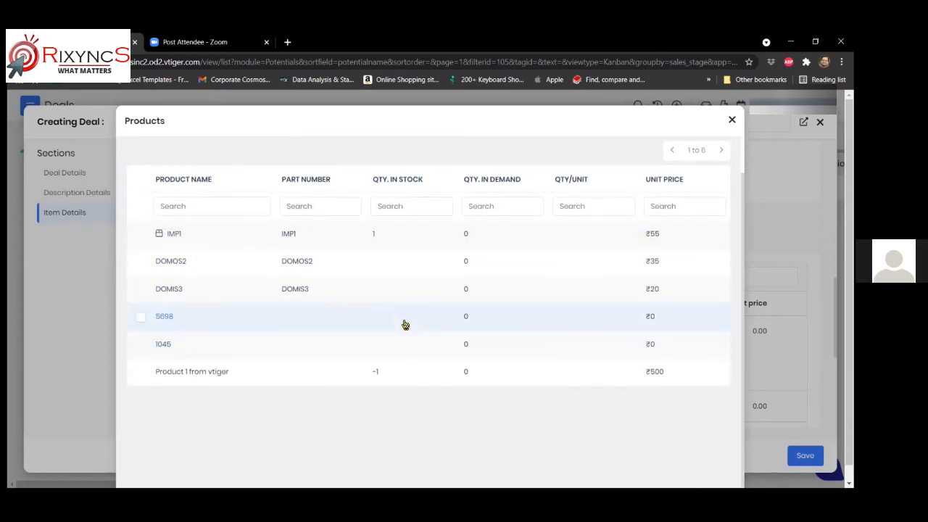
scroll(485, 338, "up", 1)
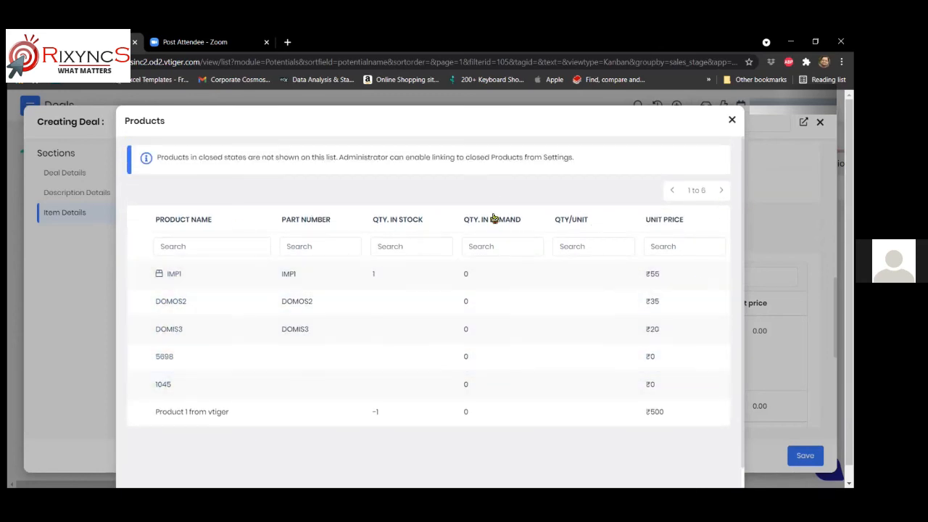
left_click(733, 122)
- Search the items with 'imp' and choose IMP1 for the first deal line
left_click(309, 337)
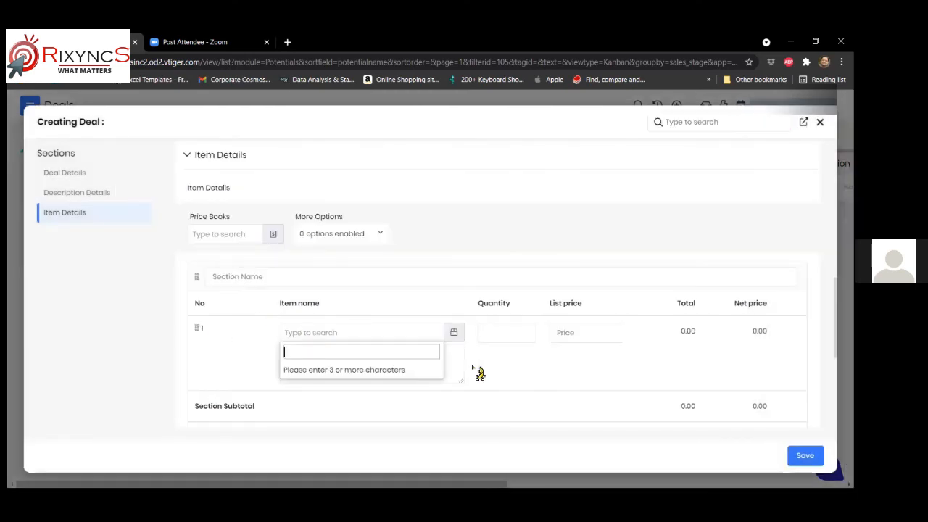
type("mip")
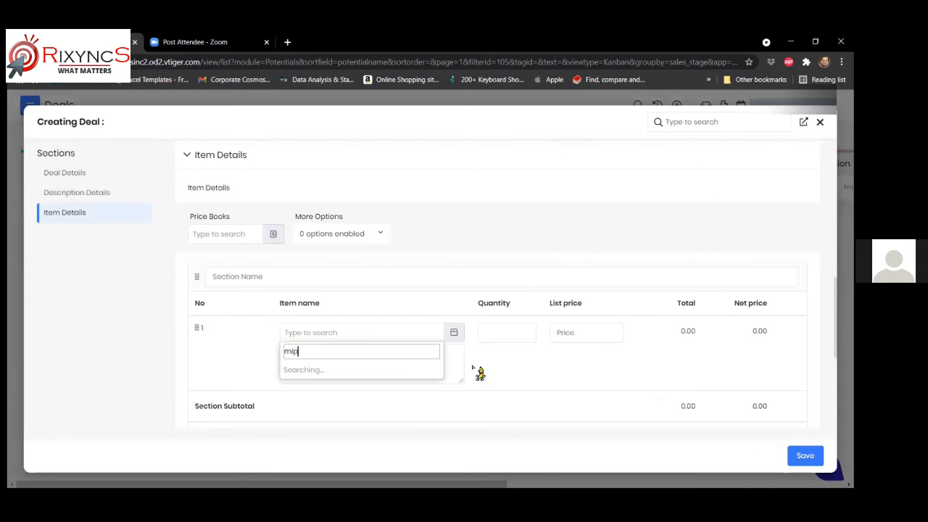
key("BackSpace")
type("d")
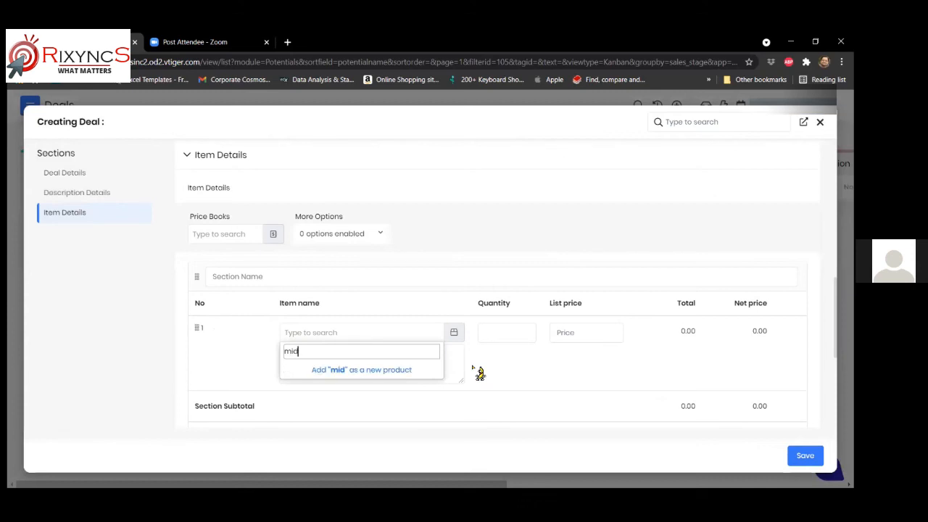
key("BackSpace")
key("BackSpace")
key("BackSpace")
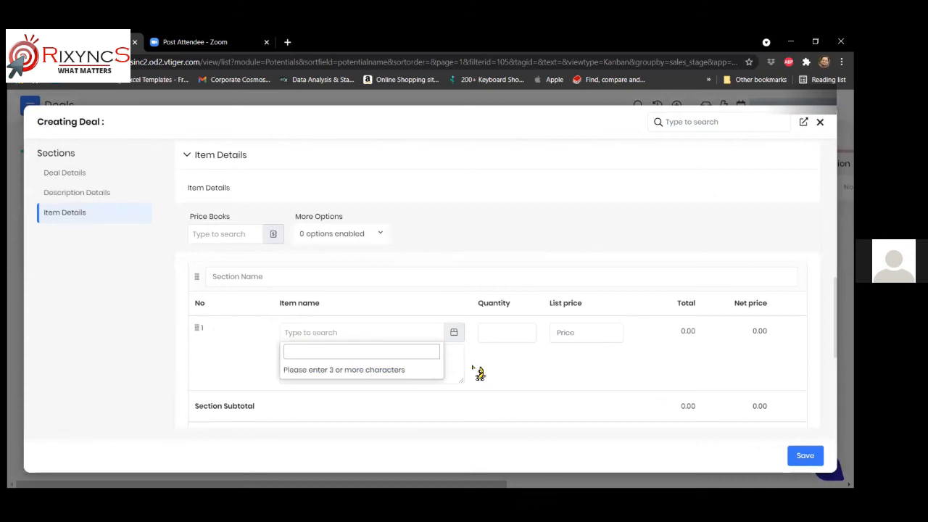
left_click(454, 332)
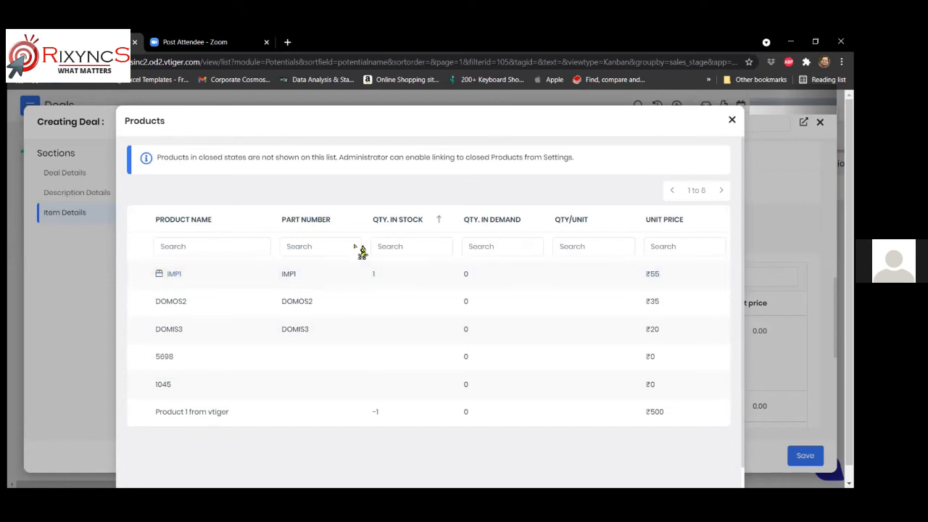
left_click(731, 120)
left_click(319, 335)
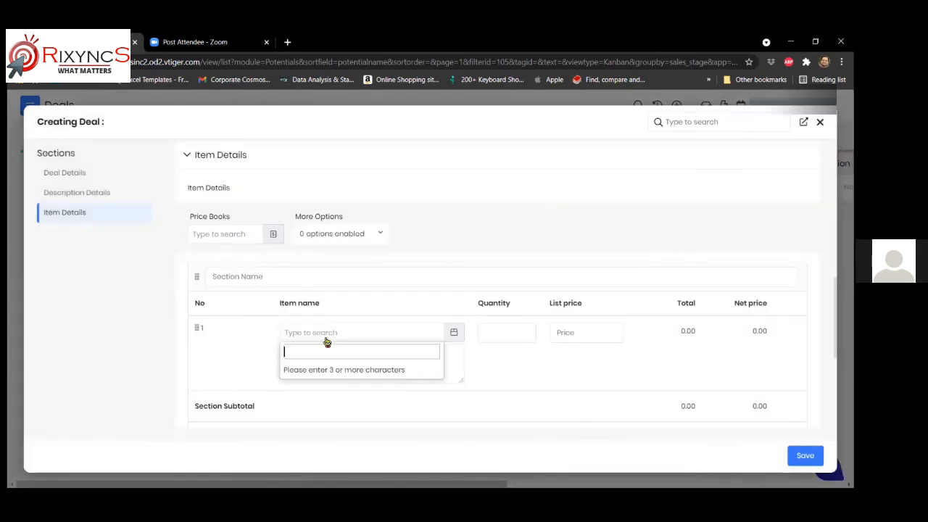
type("imp")
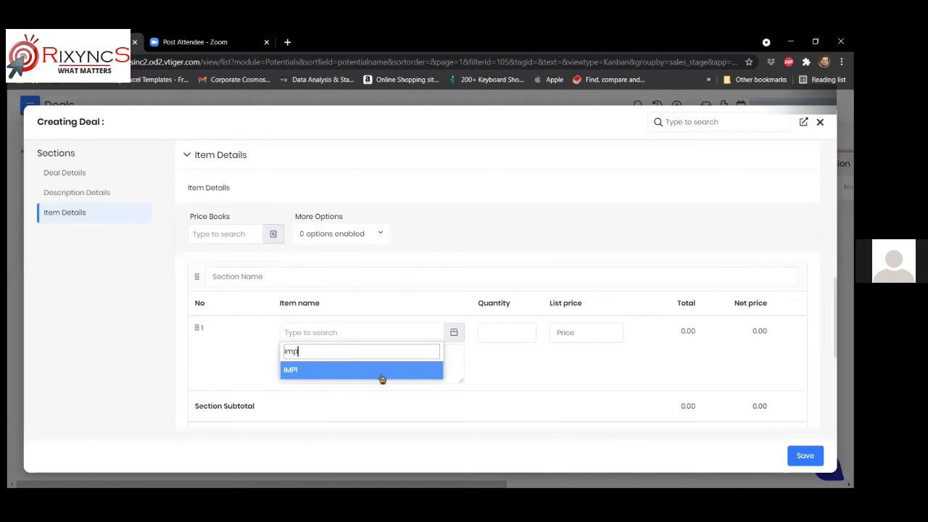
left_click(290, 371)
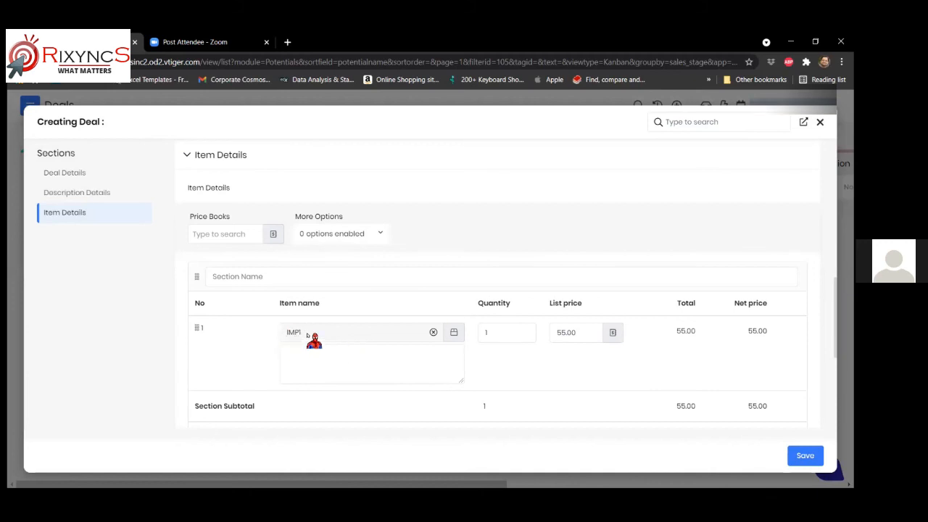
- Set IMP1's quantity to 2 at list price 55.00 and add a second item line
left_click(487, 332)
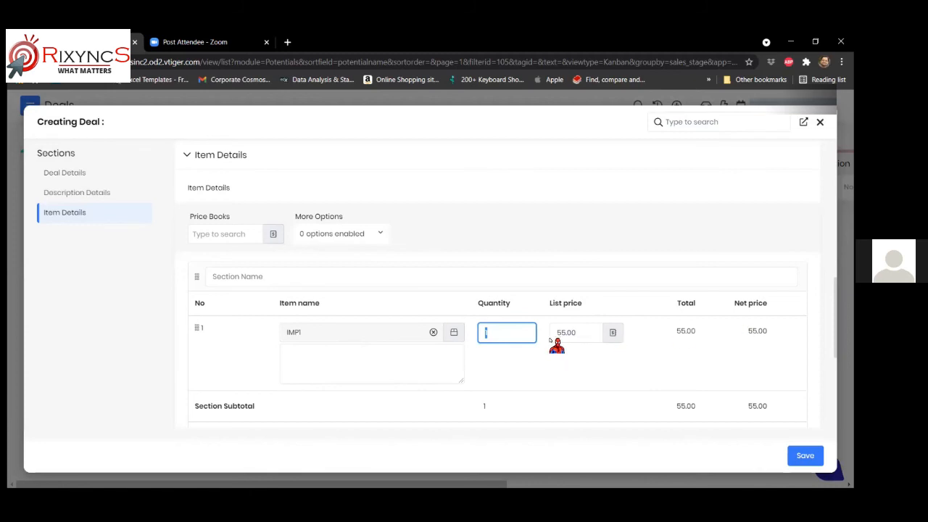
type("2")
key("Tab")
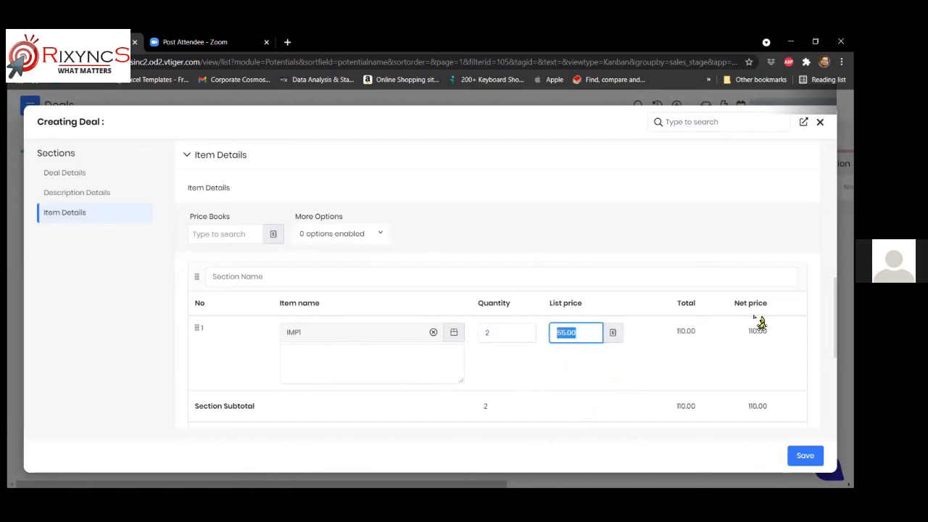
scroll(725, 325, "down", 1)
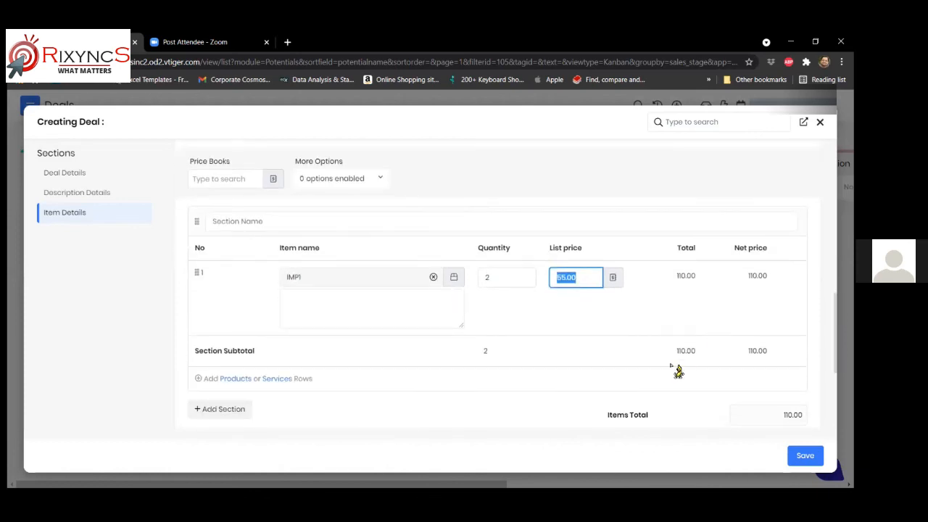
left_click(564, 281)
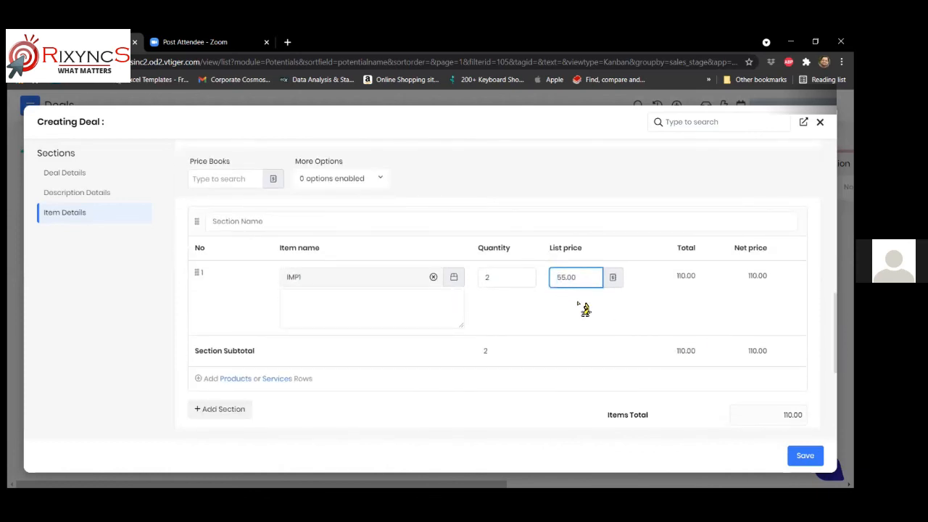
key("BackSpace")
type("0")
key("BackSpace")
type("5")
key("shift+Tab")
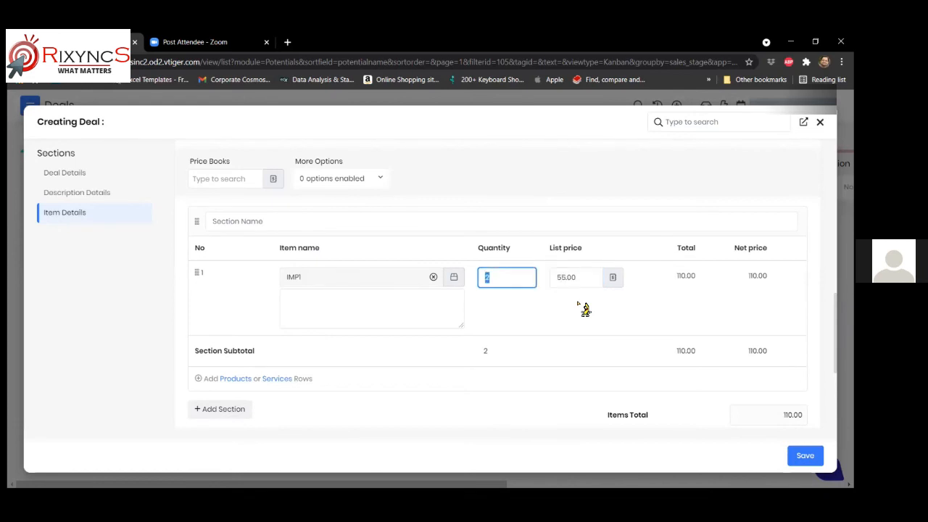
key("Tab")
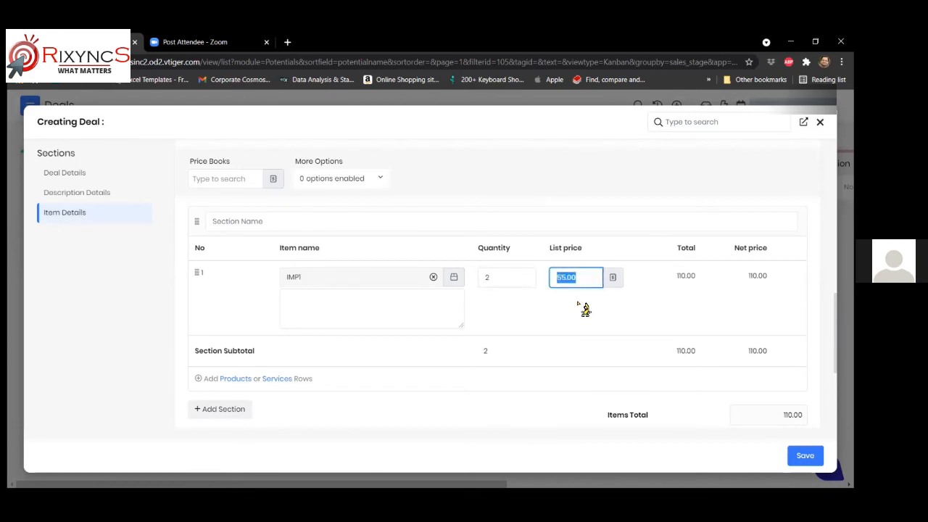
left_click(342, 306)
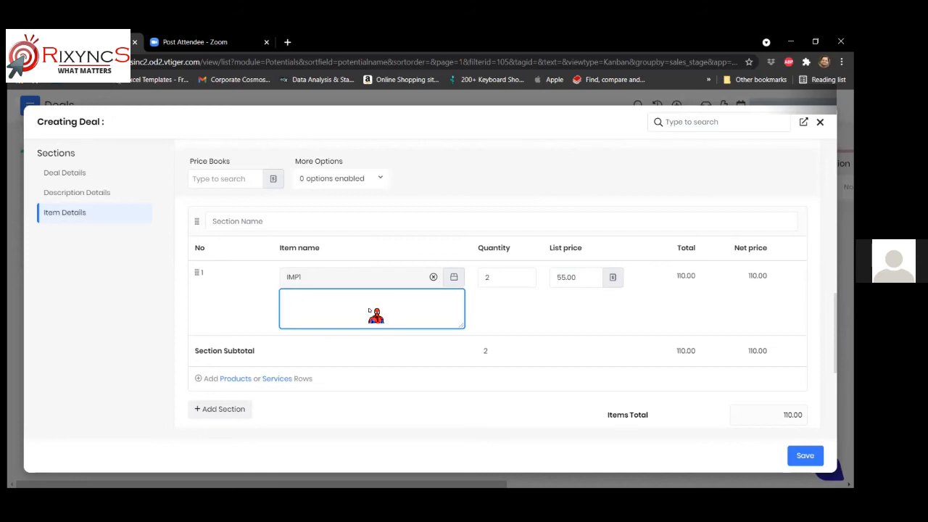
left_click(230, 379)
- Choose DOMOS2 for the second line and give IMP1 the note 'Delivery Notes'
left_click(315, 352)
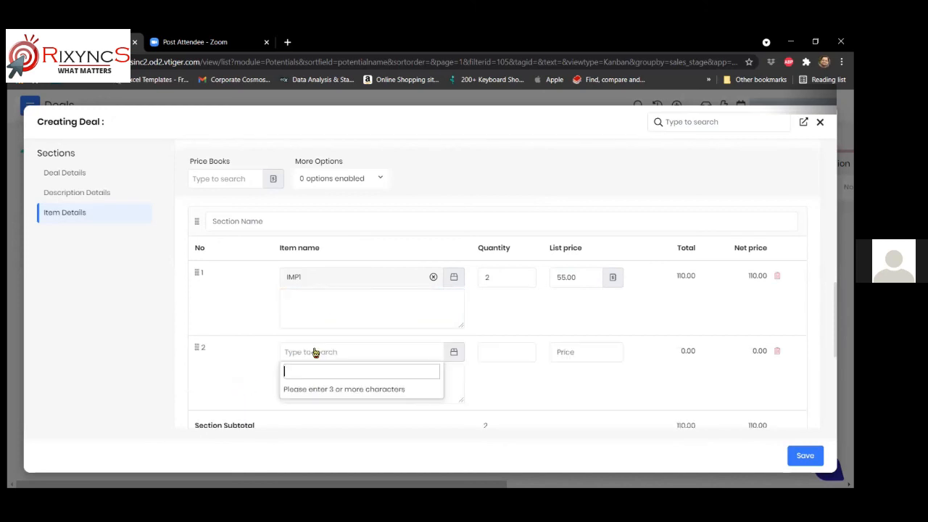
type("dom")
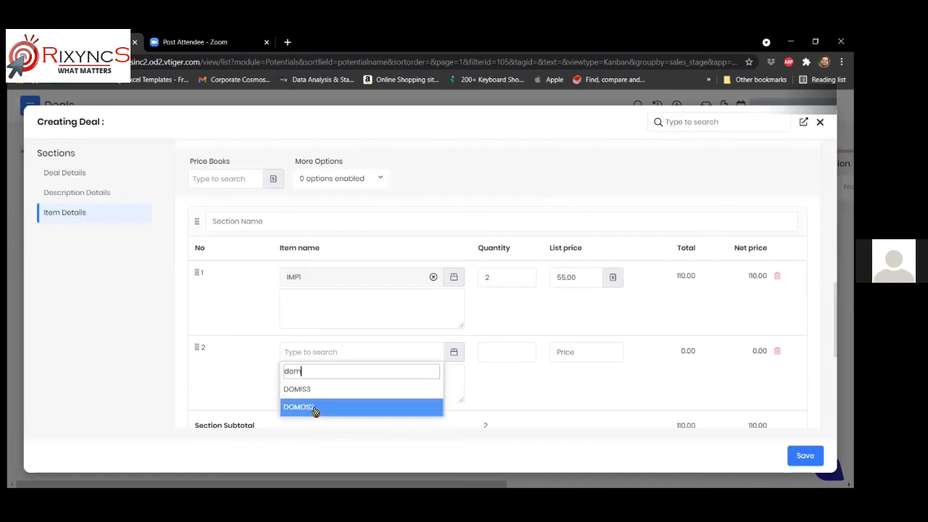
left_click(314, 408)
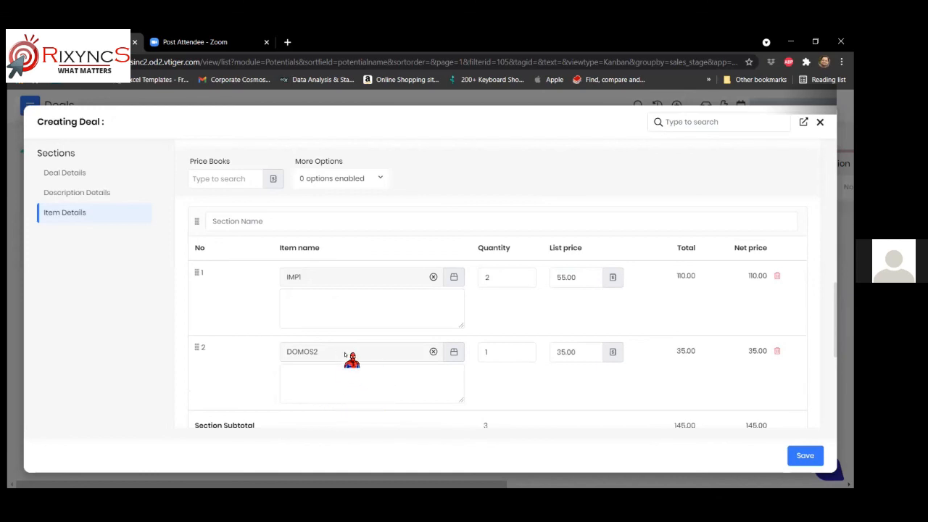
left_click(329, 305)
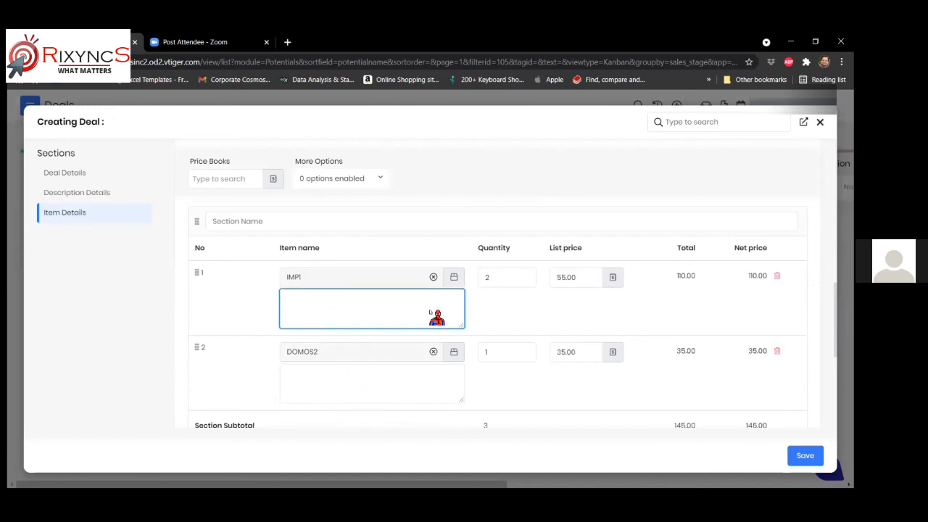
type("Delivery Notes")
- Add the note 'Precautionary Notes - Waterproof packaging' to the DOMOS2 line
left_click(292, 372)
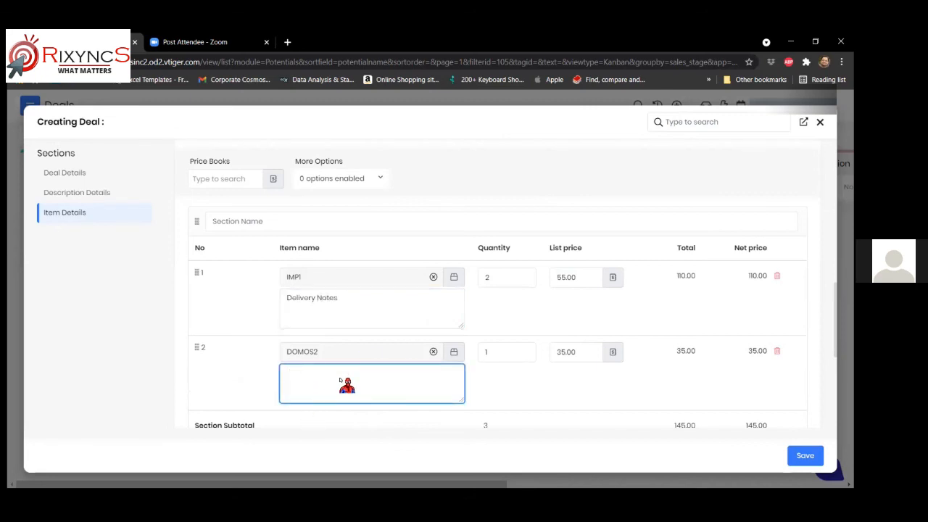
type("Precautionary Notes -")
type("Waterf")
type("roof ")
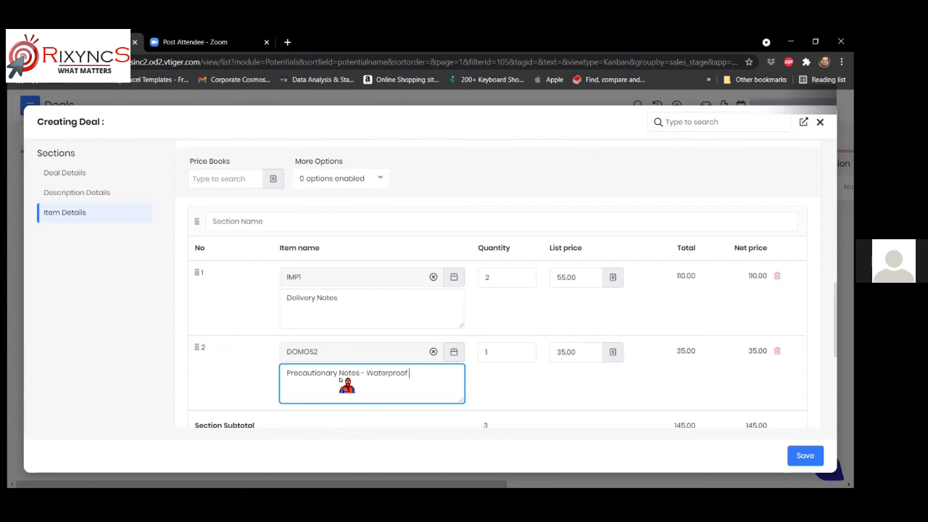
type("packaging")
left_click(486, 355)
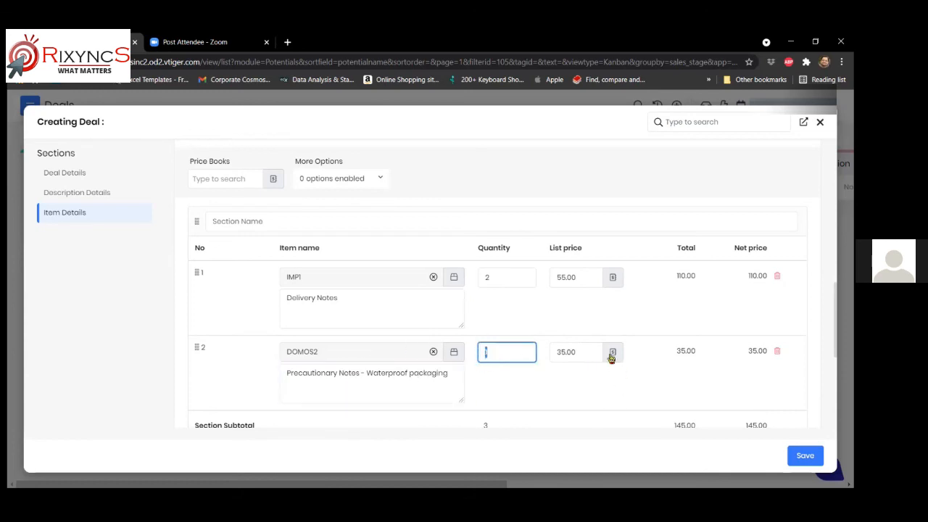
left_click(569, 355)
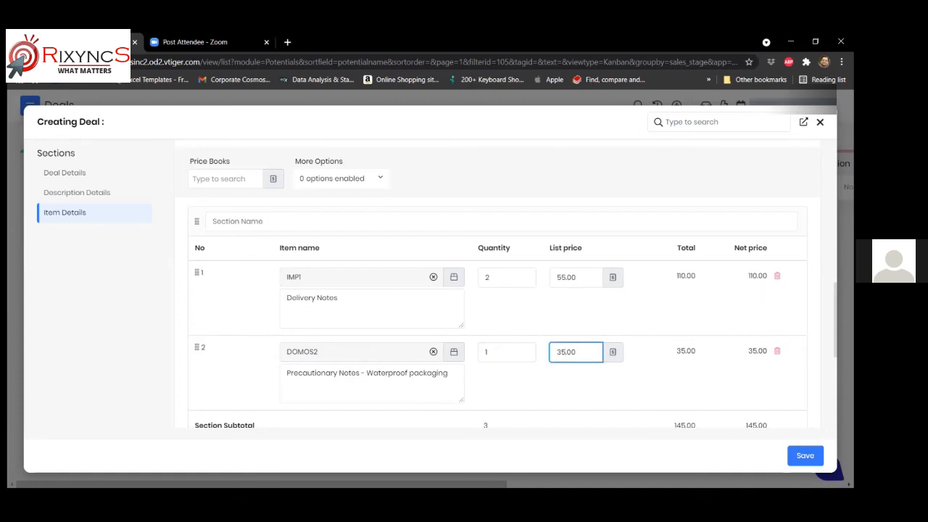
- Change DOMOS2's quantity to 5, making its line 175.00 and the subtotal 285.00
scroll(763, 366, "down", 2)
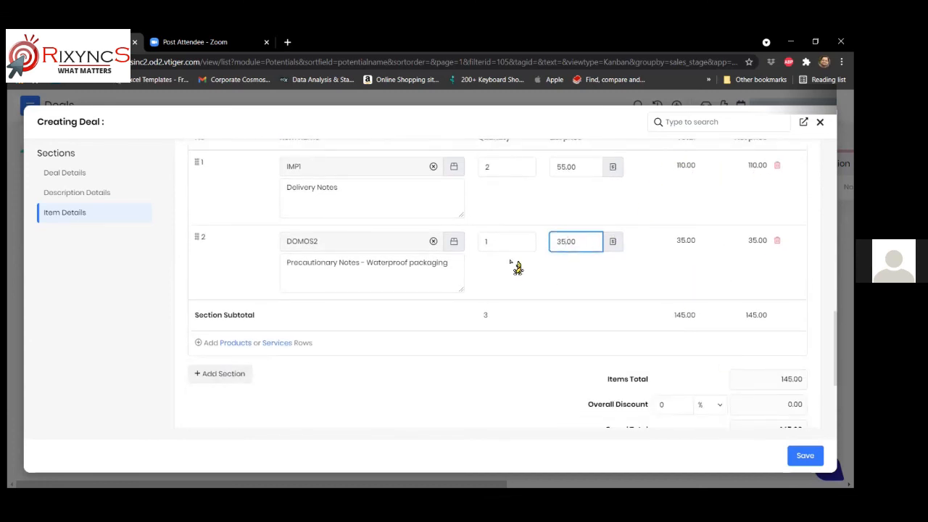
left_click_drag(494, 243, 443, 247)
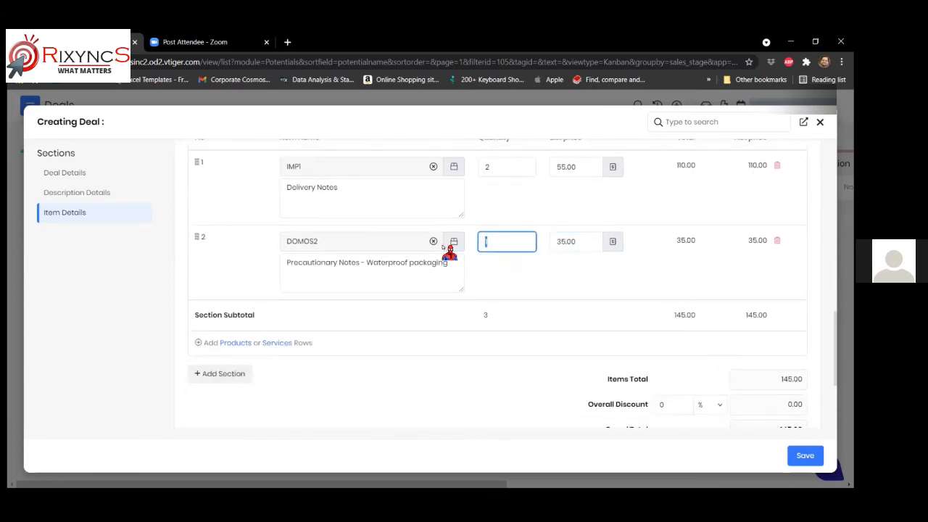
type("5")
key("Tab")
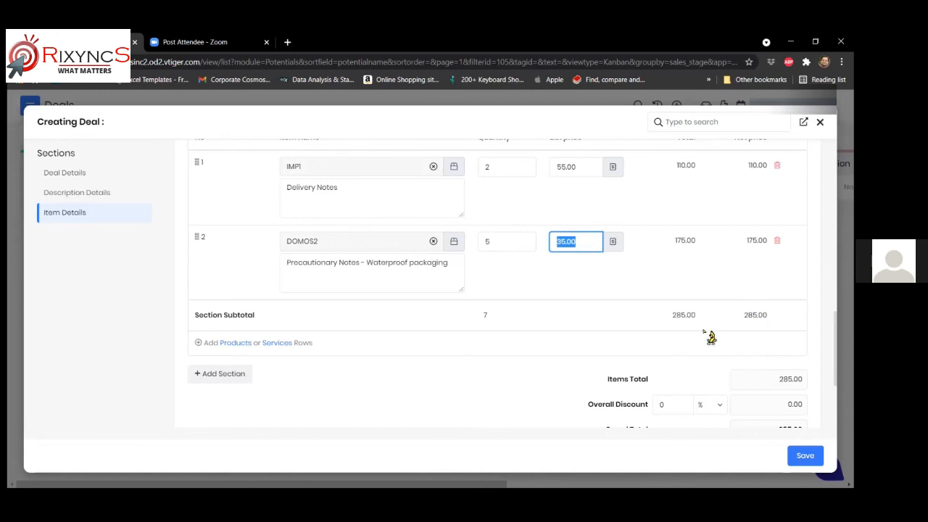
scroll(710, 337, "down", 2)
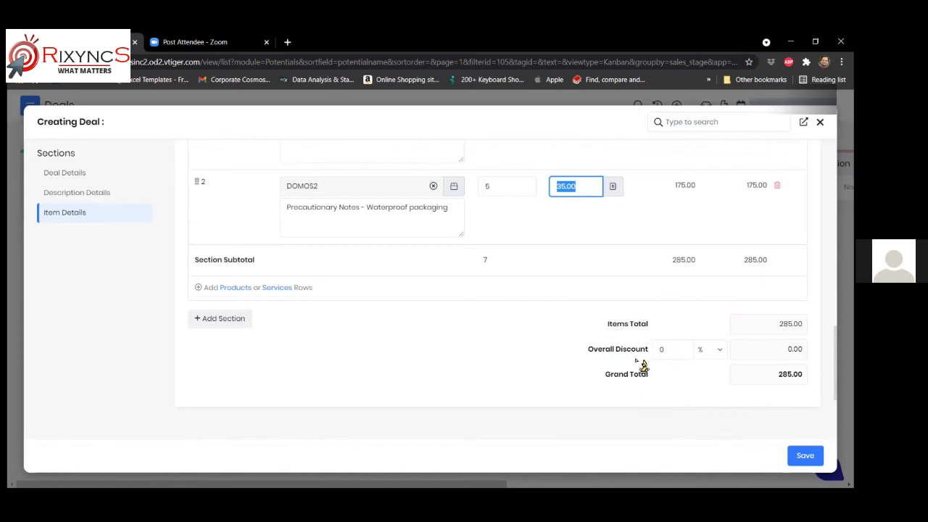
- Make the overall discount a Direct amount of 10, bringing the grand total to 275.00
left_click(662, 349)
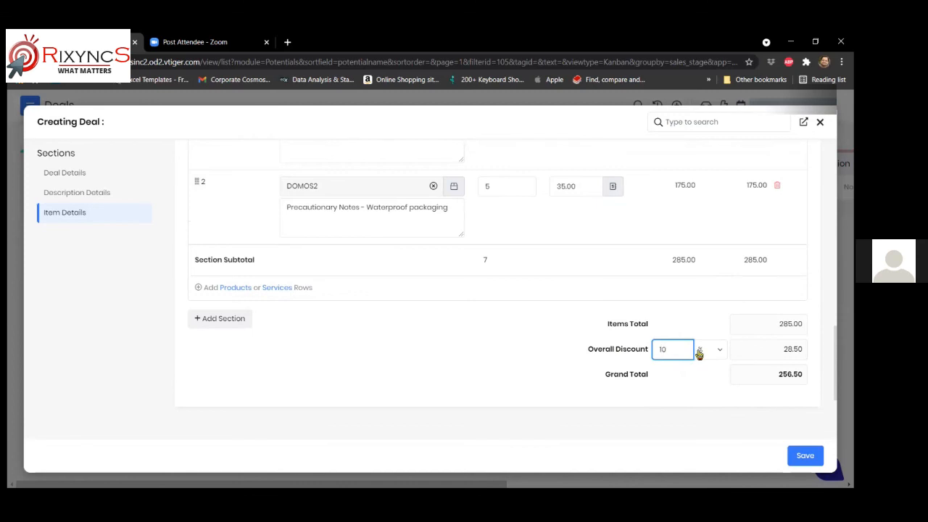
left_click(722, 352)
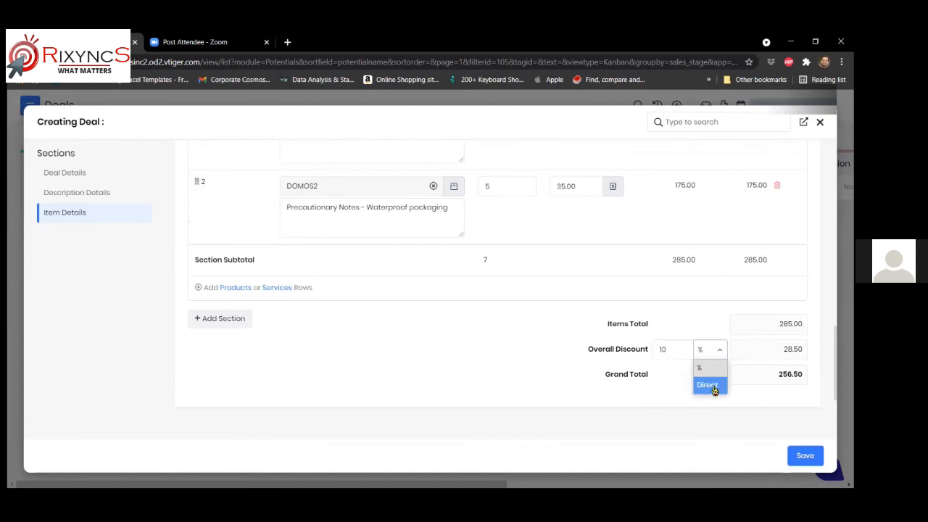
left_click(714, 384)
left_click(661, 351)
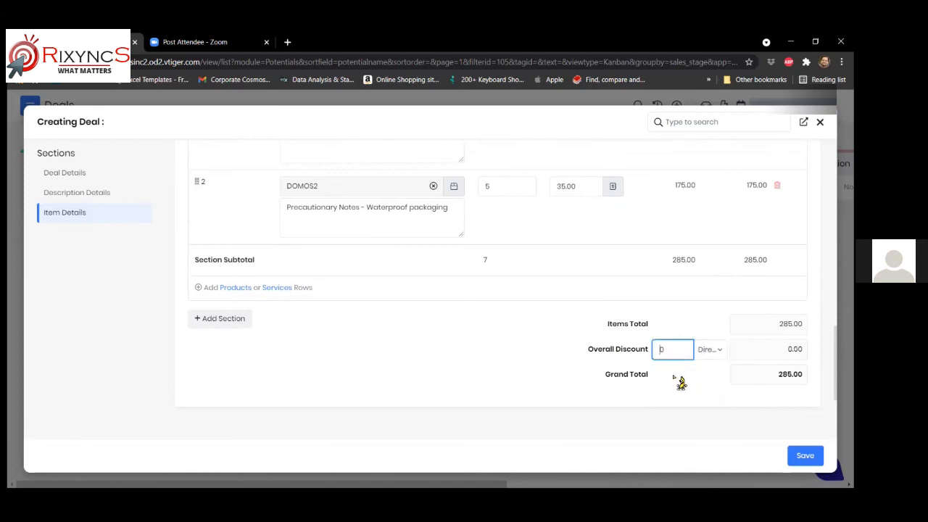
key("BackSpace")
type("10")
scroll(491, 356, "up", 2)
scroll(491, 356, "up", 1)
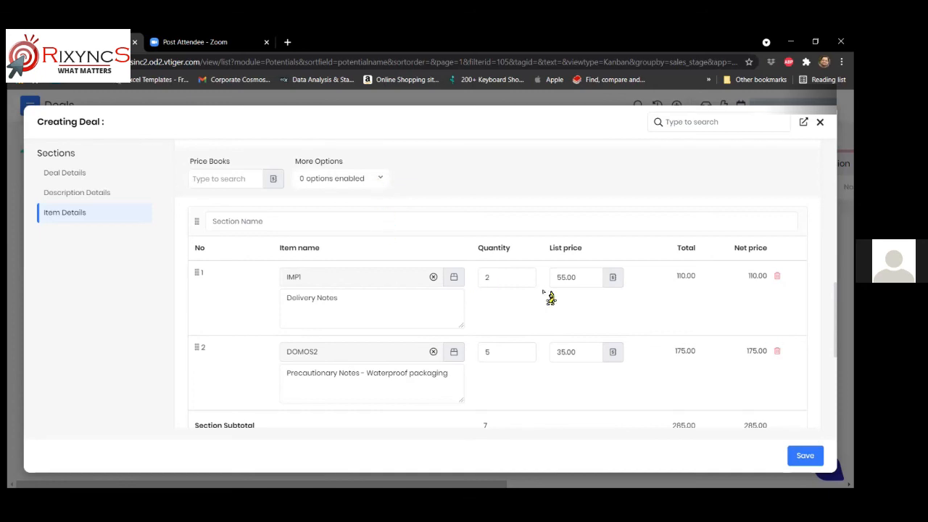
scroll(580, 306, "down", 4)
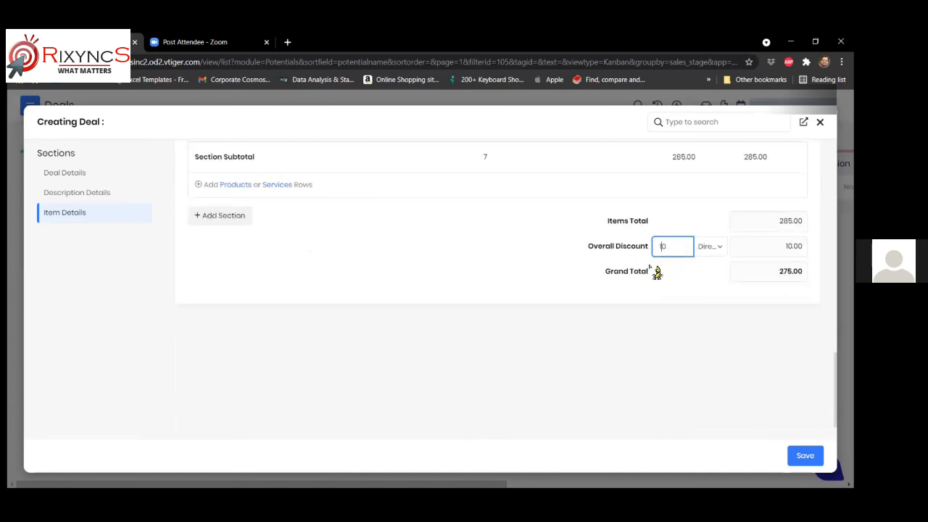
scroll(613, 263, "up", 3)
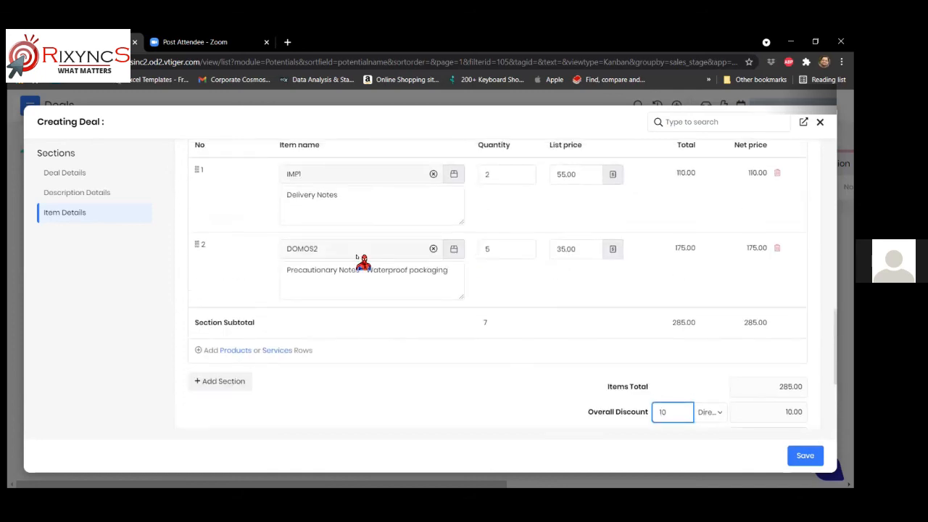
double_click(312, 250)
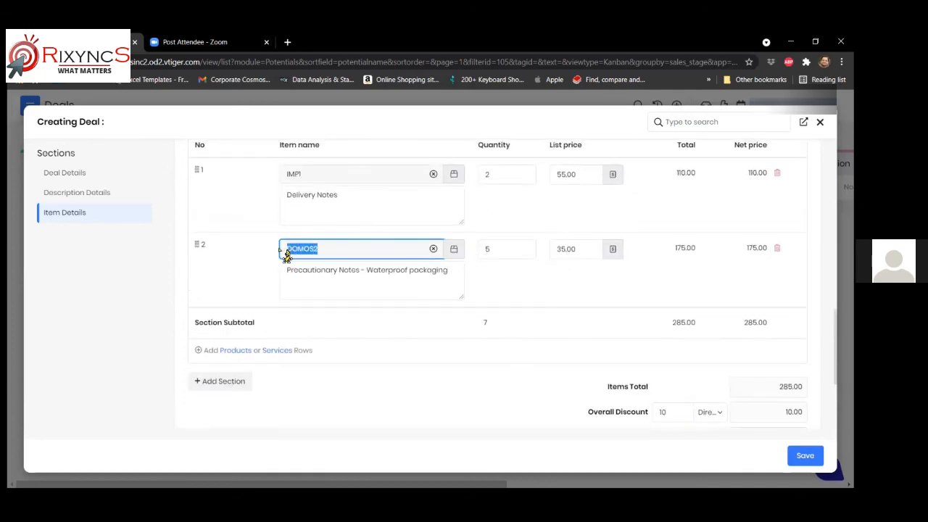
left_click(332, 250)
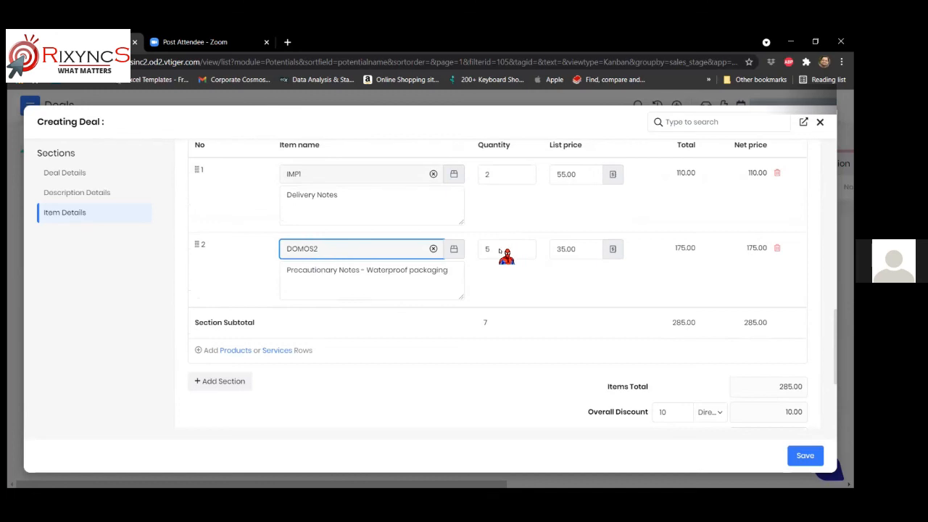
left_click(576, 250)
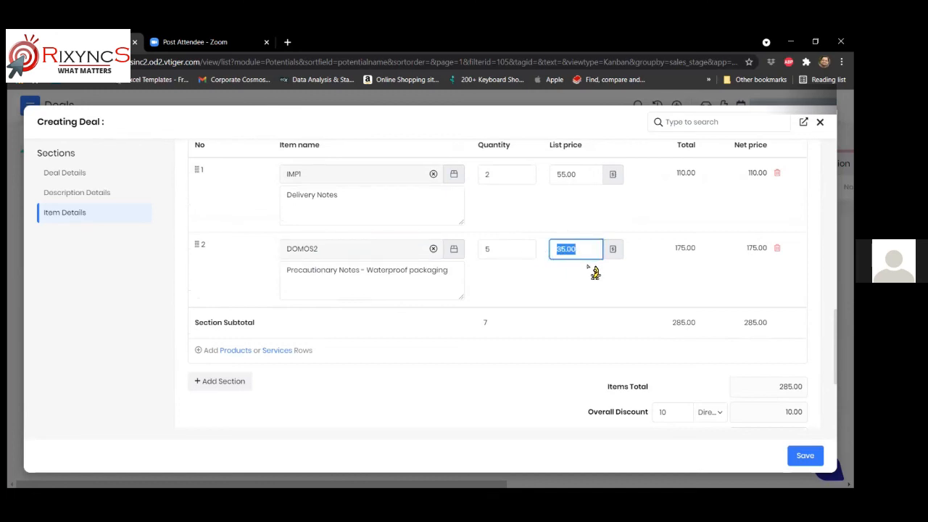
scroll(546, 310, "up", 2)
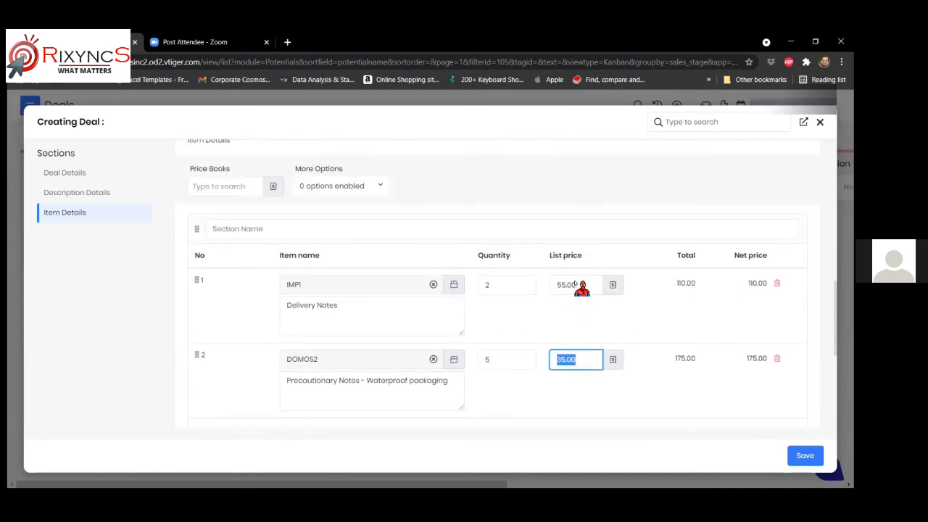
- Turn on item-level discount, give IMP1 10% off, and save the deal at 264.00
left_click(381, 187)
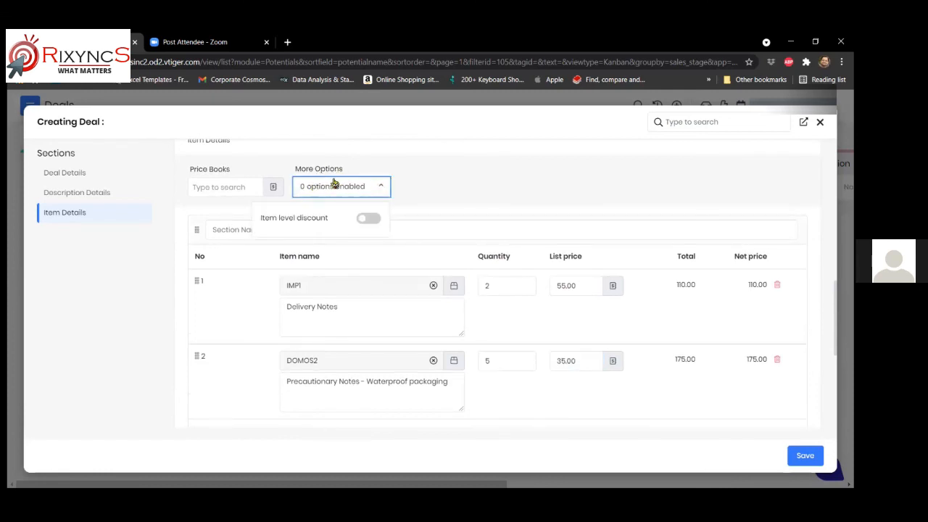
left_click(368, 218)
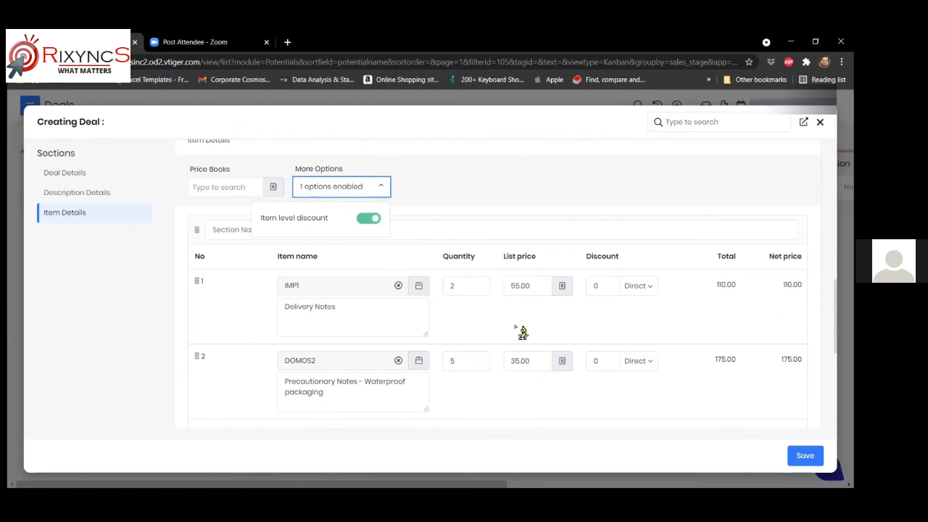
left_click(643, 286)
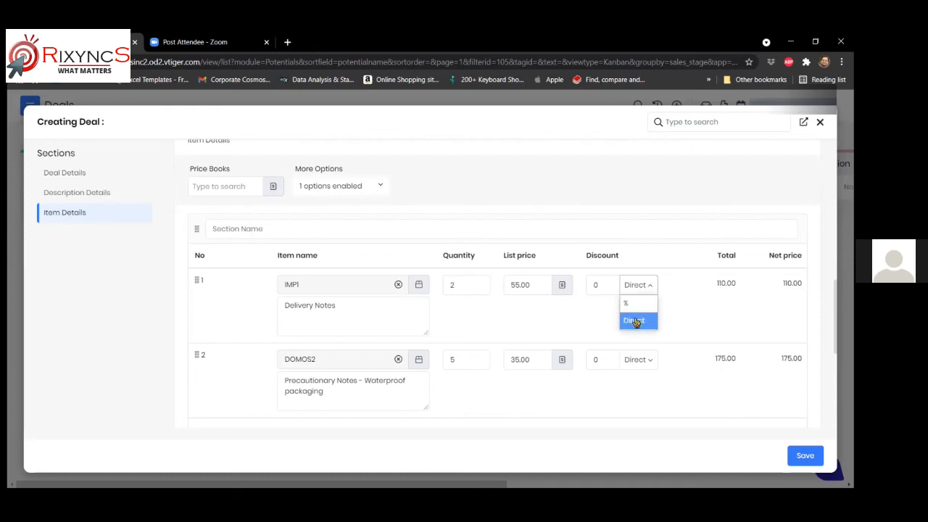
left_click(628, 304)
left_click(591, 291)
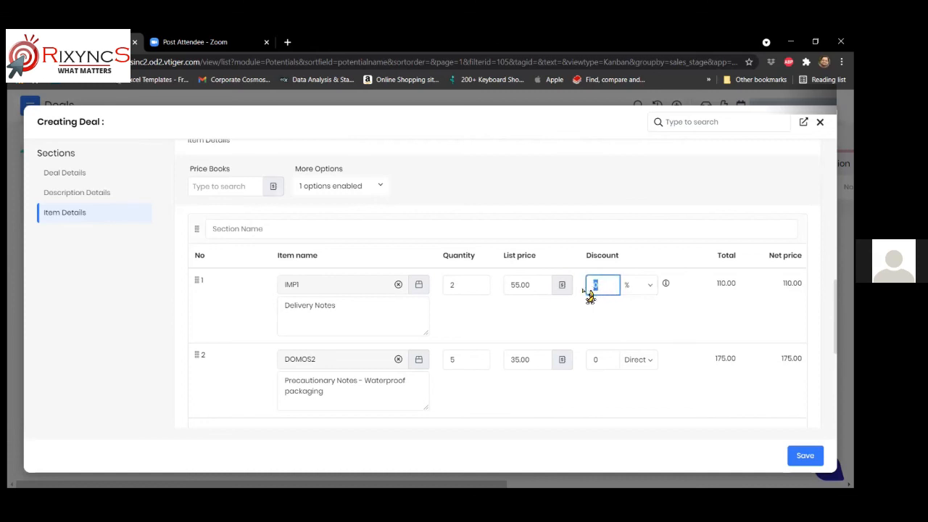
type("10")
scroll(692, 312, "down", 5)
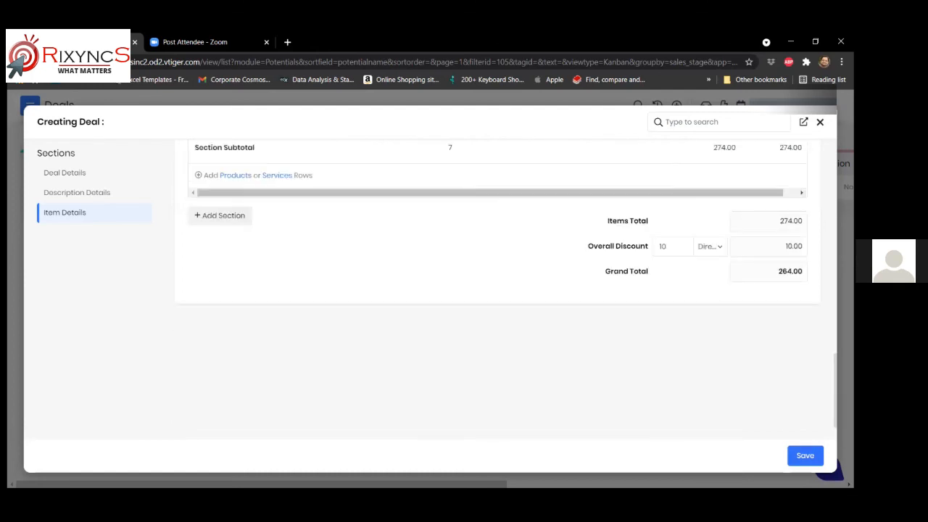
left_click(805, 456)
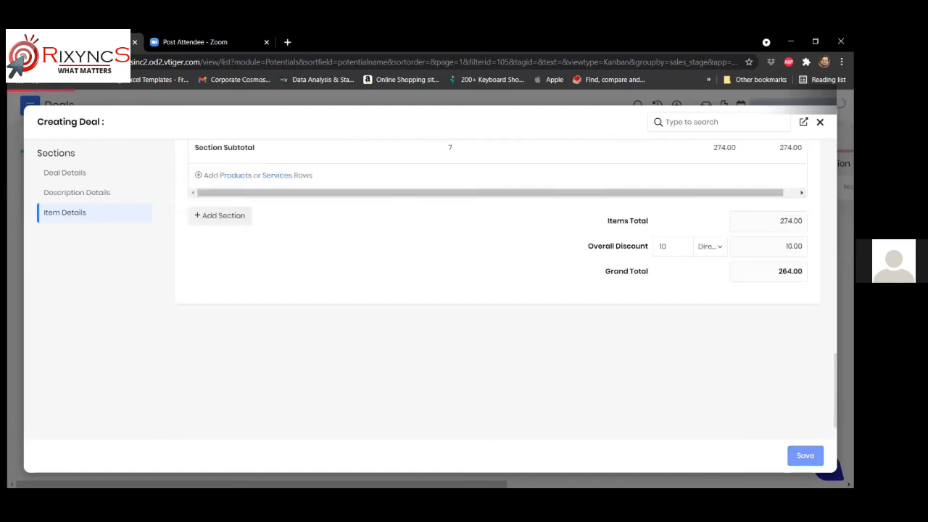